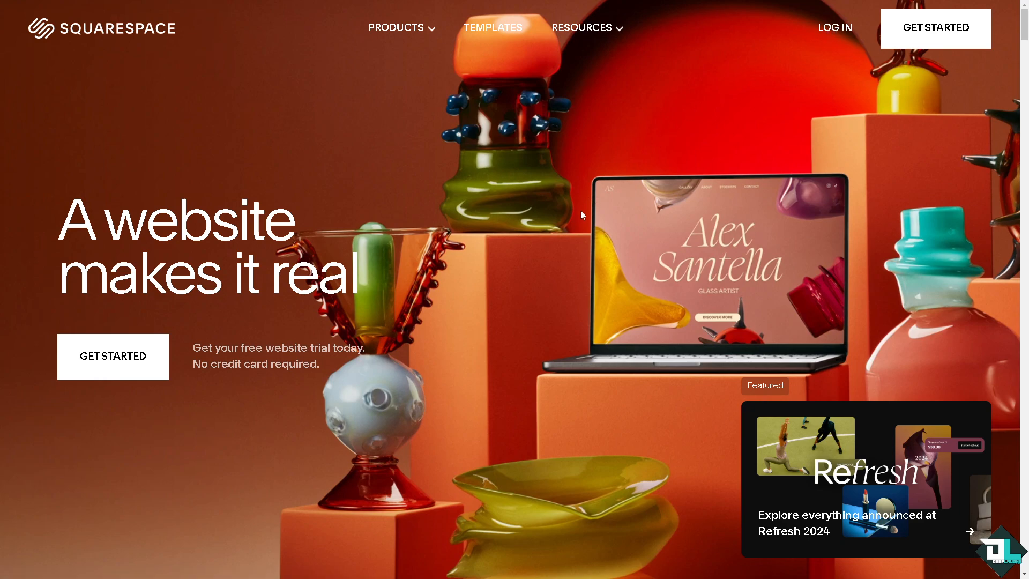
# Step: Start a new website trial and skip the first two setup questions, including what the website is for
pyautogui.click(142, 369)
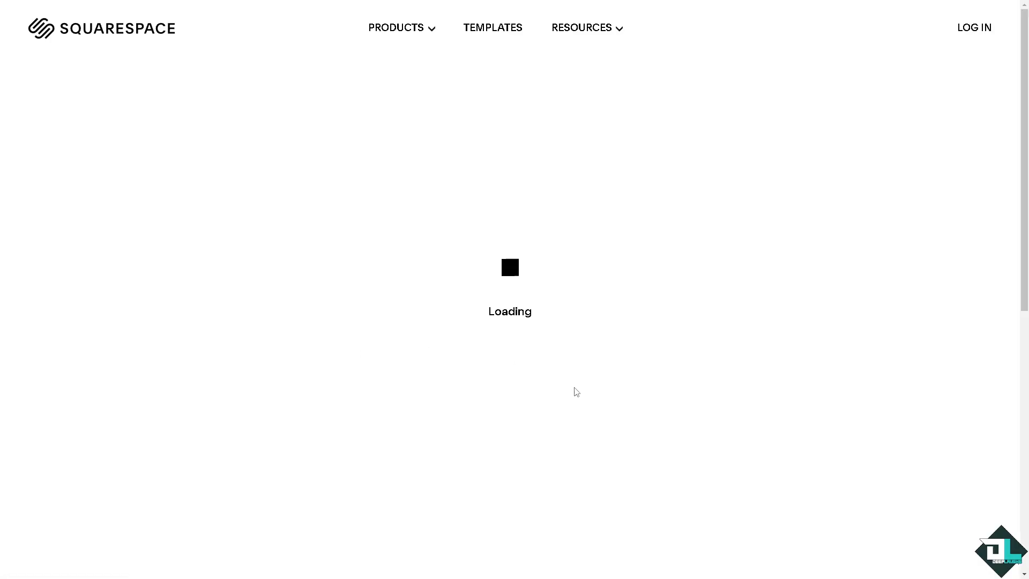
pyautogui.click(647, 550)
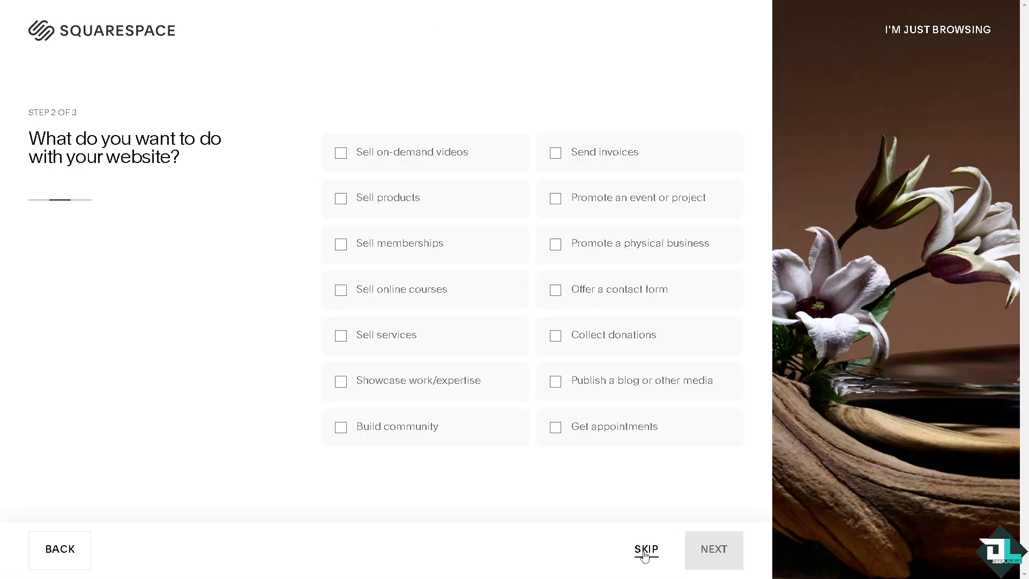
pyautogui.click(646, 549)
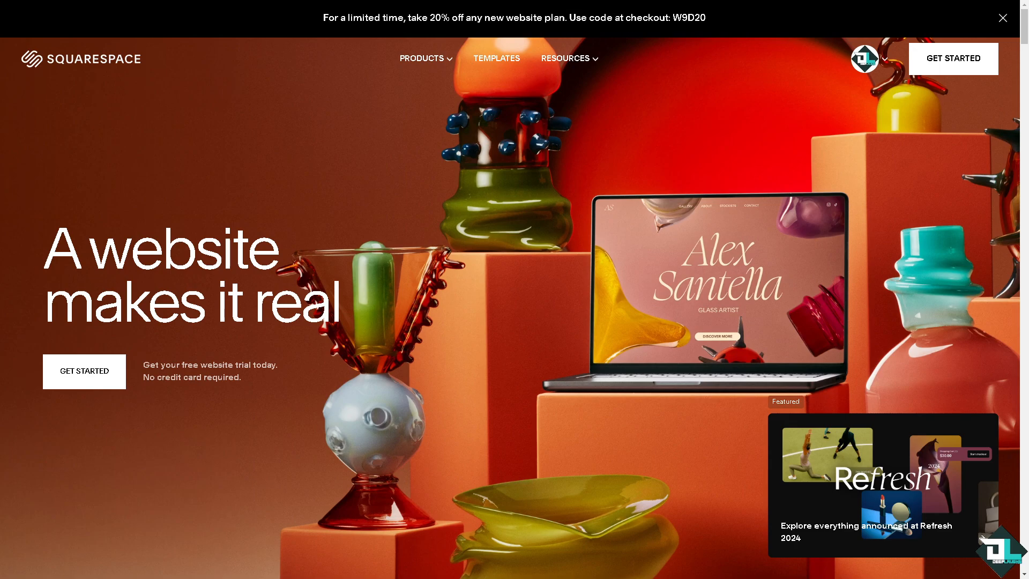
# Step: Open the Deep Laughs website from the account dashboard and start editing its homepage
pyautogui.click(868, 67)
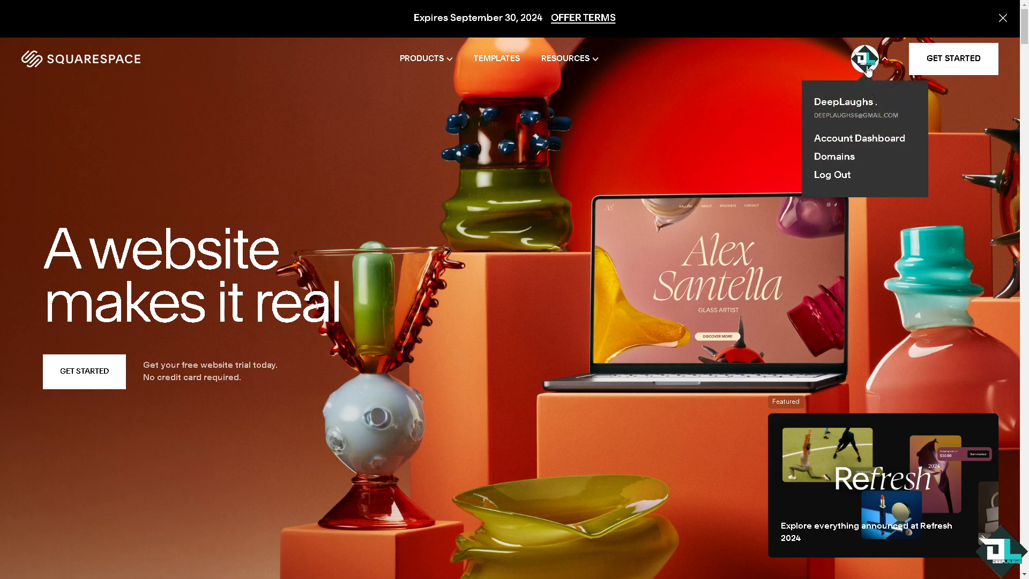
pyautogui.click(844, 141)
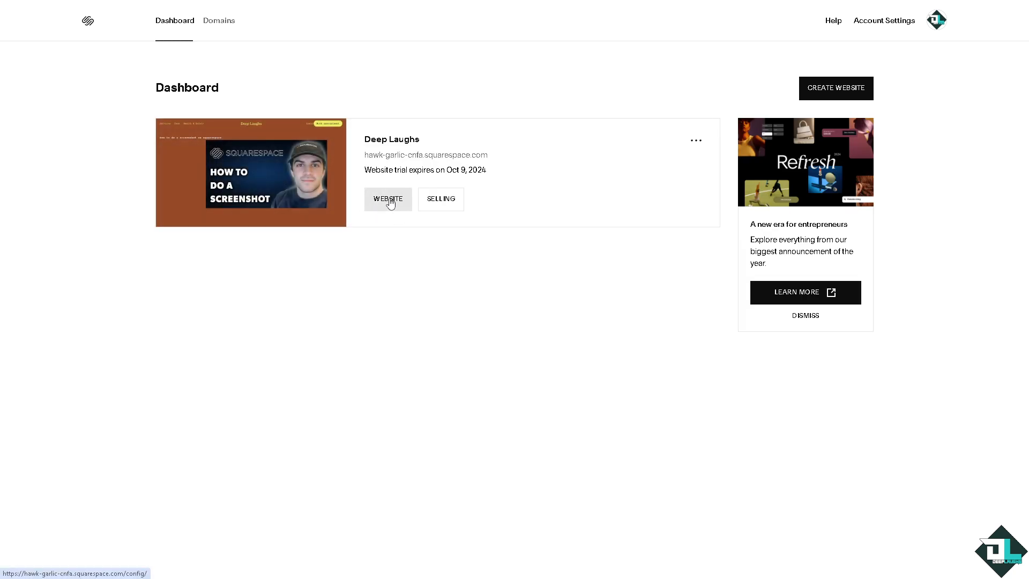
pyautogui.click(390, 200)
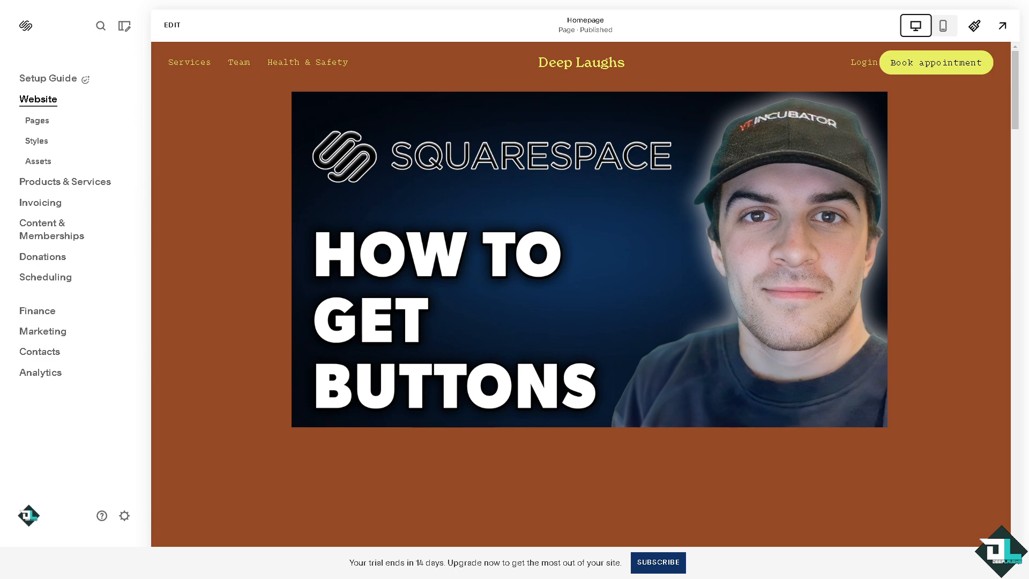
pyautogui.click(172, 25)
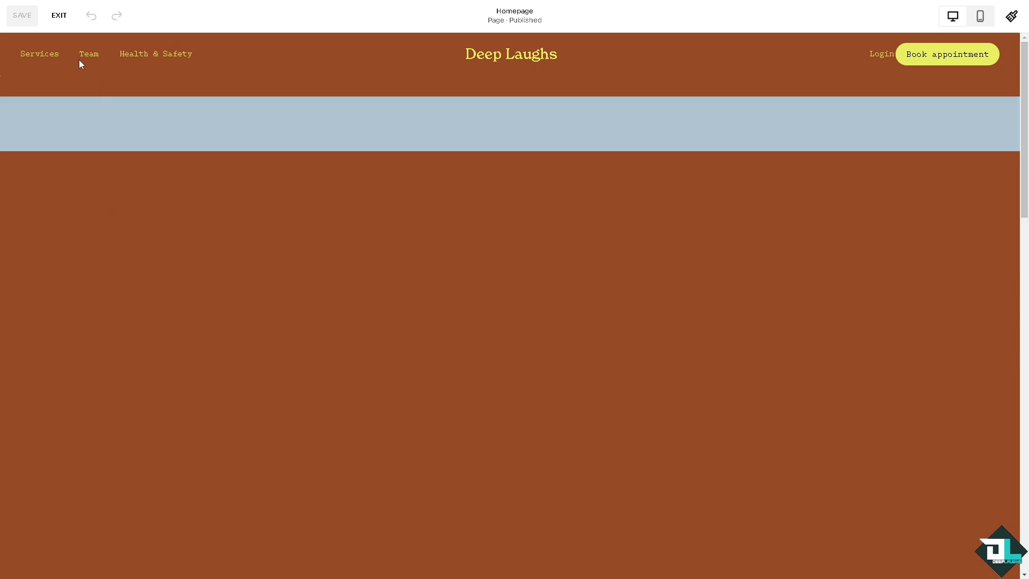
# Step: Add a button block to the homepage section that contains the large thumbnail image
pyautogui.moveTo(140, 119)
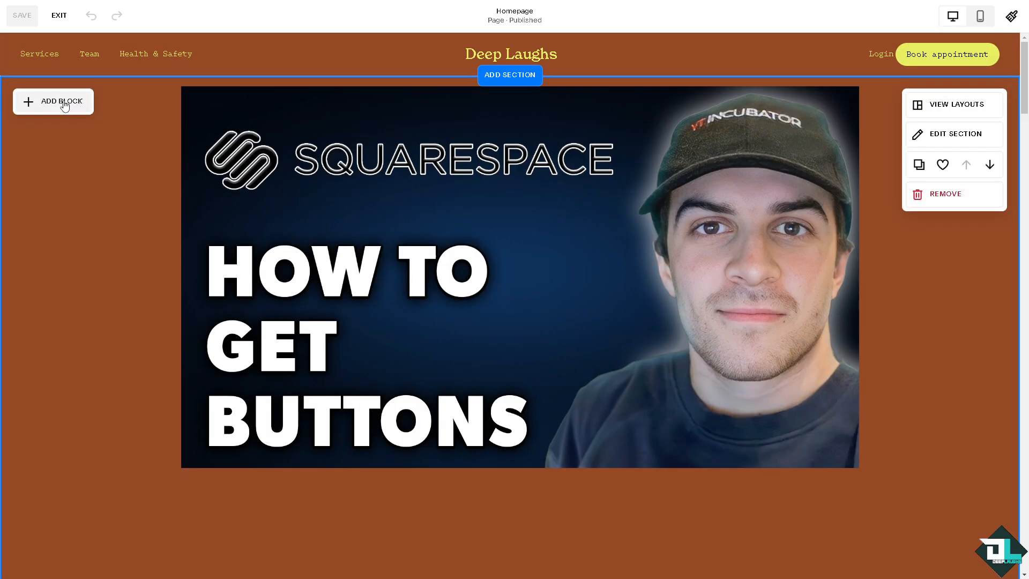
pyautogui.click(63, 103)
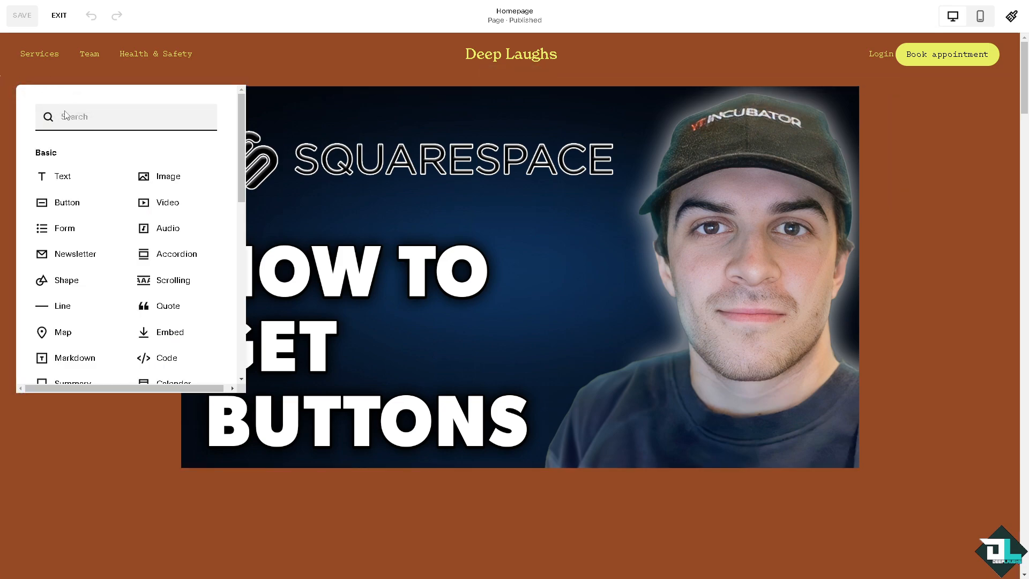
pyautogui.click(66, 208)
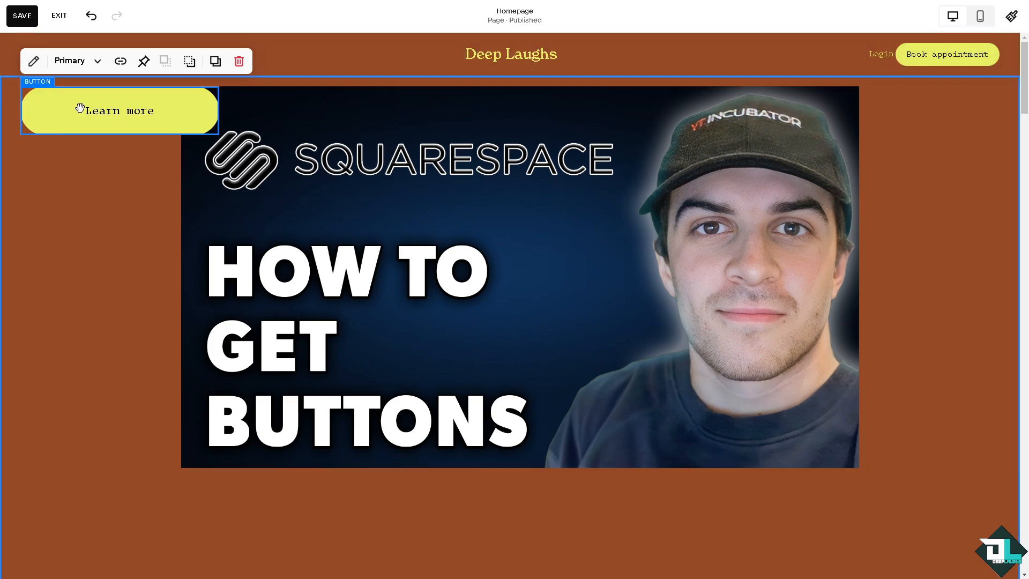
# Step: Set the new button's text to "How to Get Buttons on Squarespace"
pyautogui.click(34, 61)
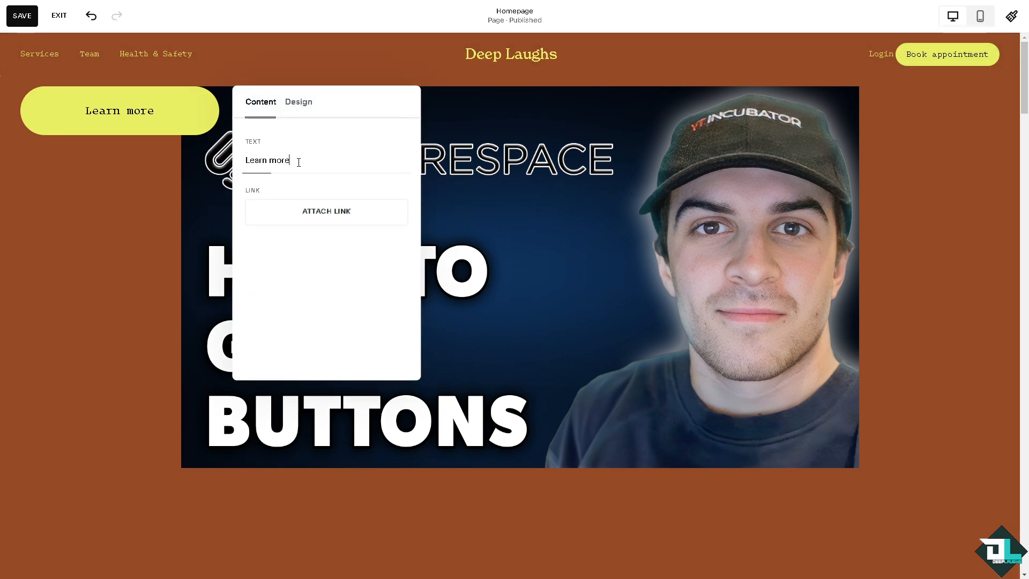
pyautogui.moveTo(299, 163); pyautogui.dragTo(234, 161)
pyautogui.write('how to get buttons on squarespace')
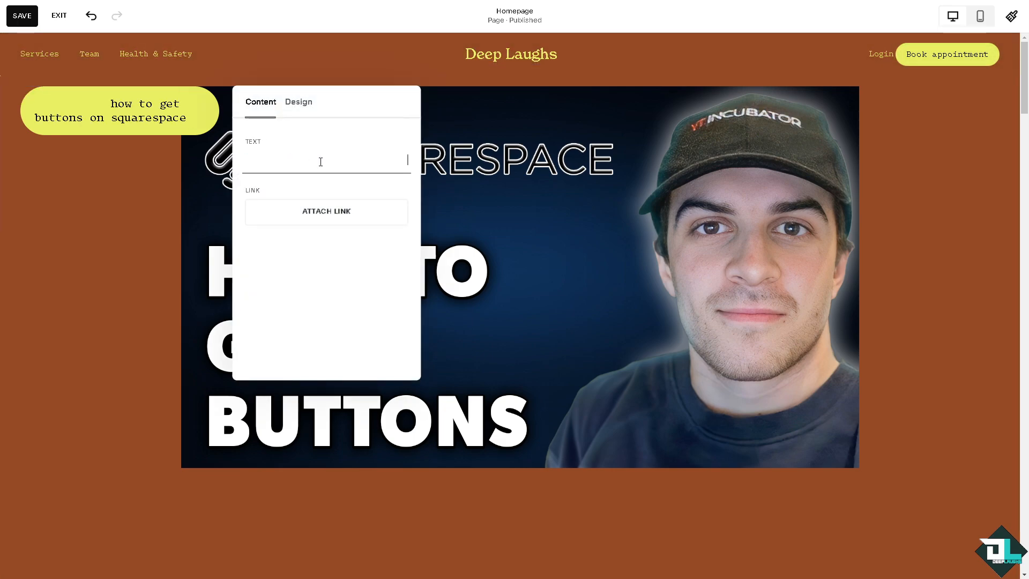
pyautogui.press('Return')
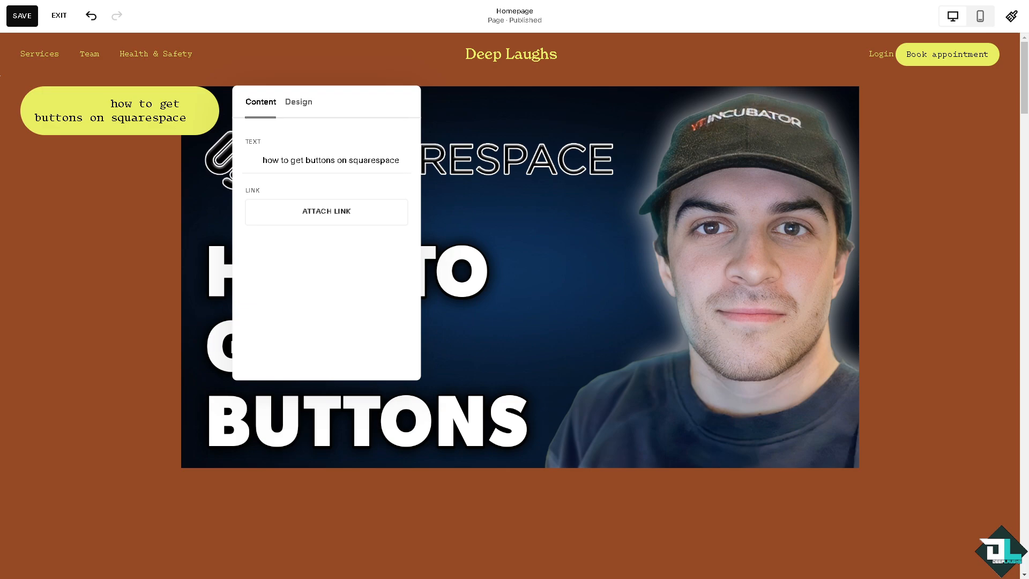
pyautogui.click(308, 160)
pyautogui.hotkey('ctrl', 'a')
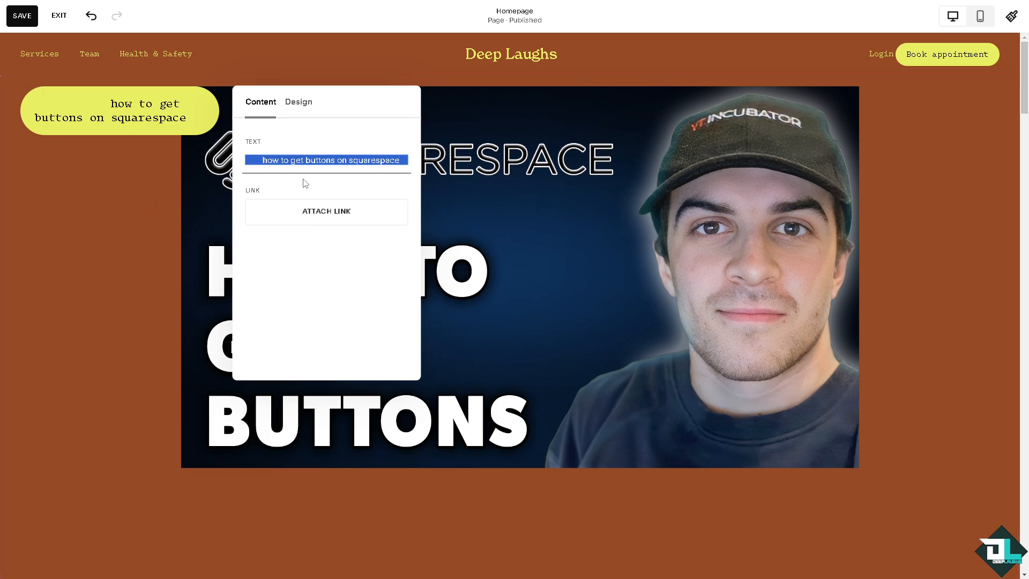
pyautogui.write('How to Get Buttons on Squarespace')
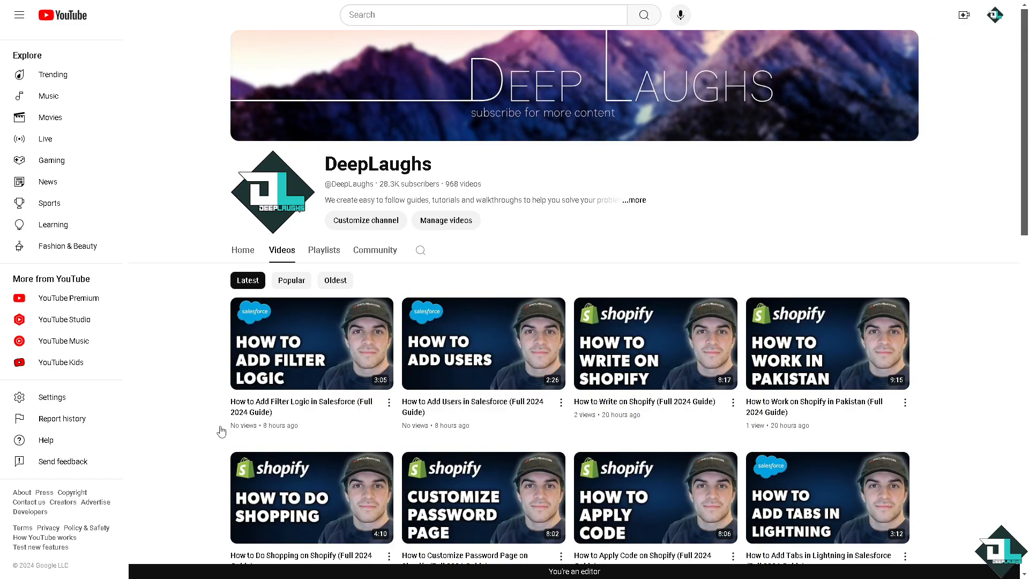
pyautogui.click(638, 201)
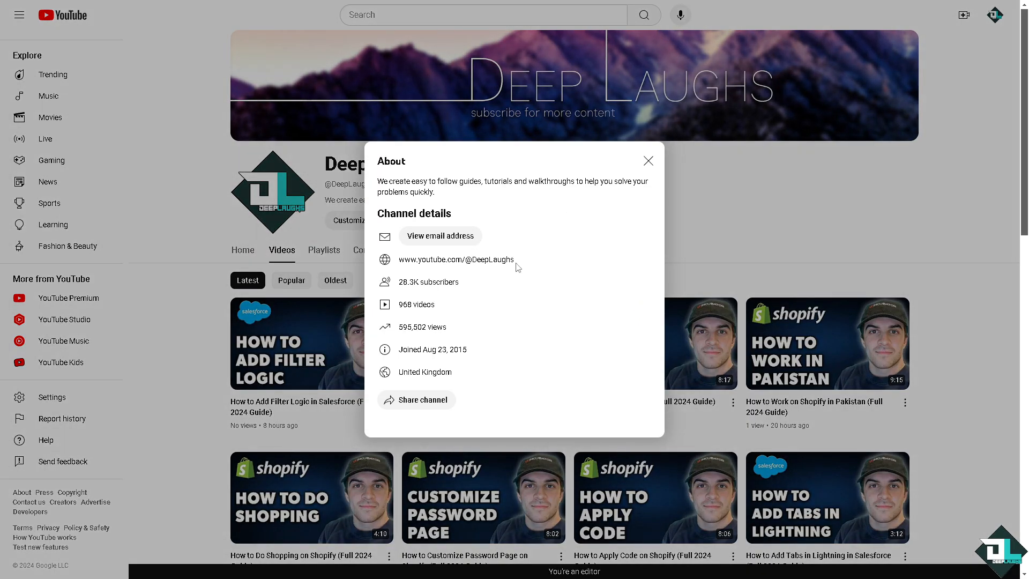
pyautogui.moveTo(398, 259); pyautogui.dragTo(501, 269)
pyautogui.hotkey('ctrl', 'c')
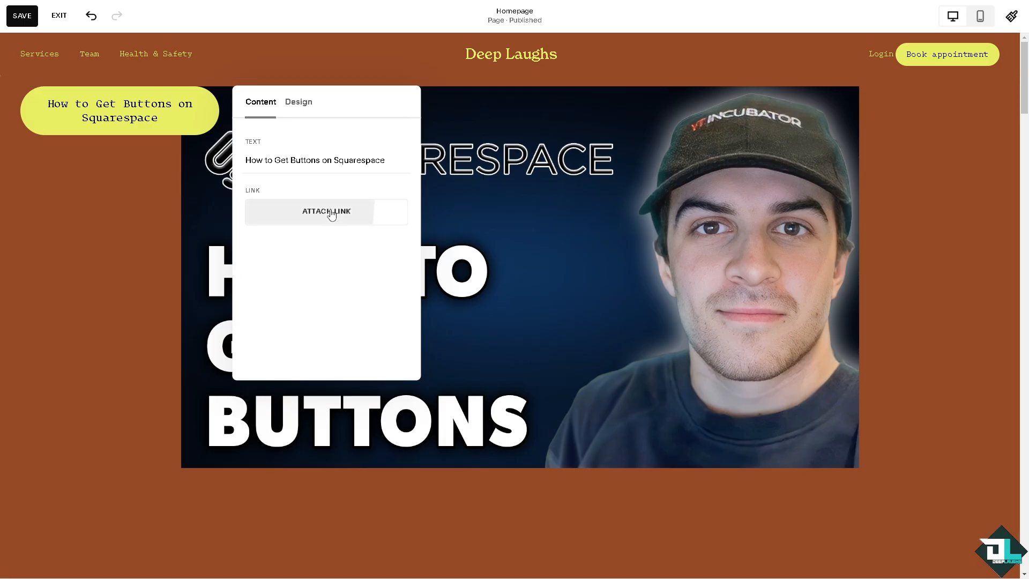
pyautogui.click(331, 212)
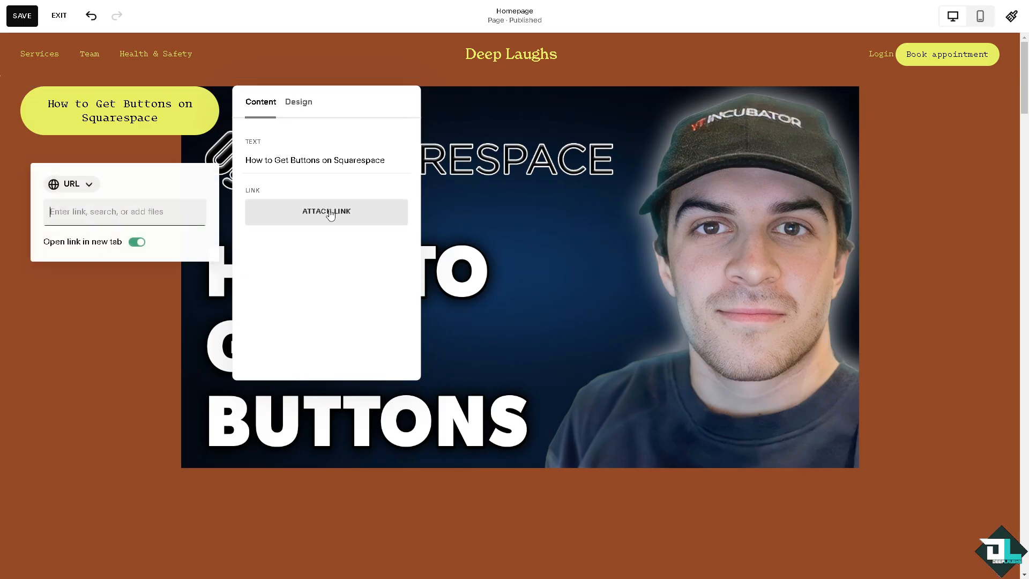
pyautogui.hotkey('ctrl', 'v')
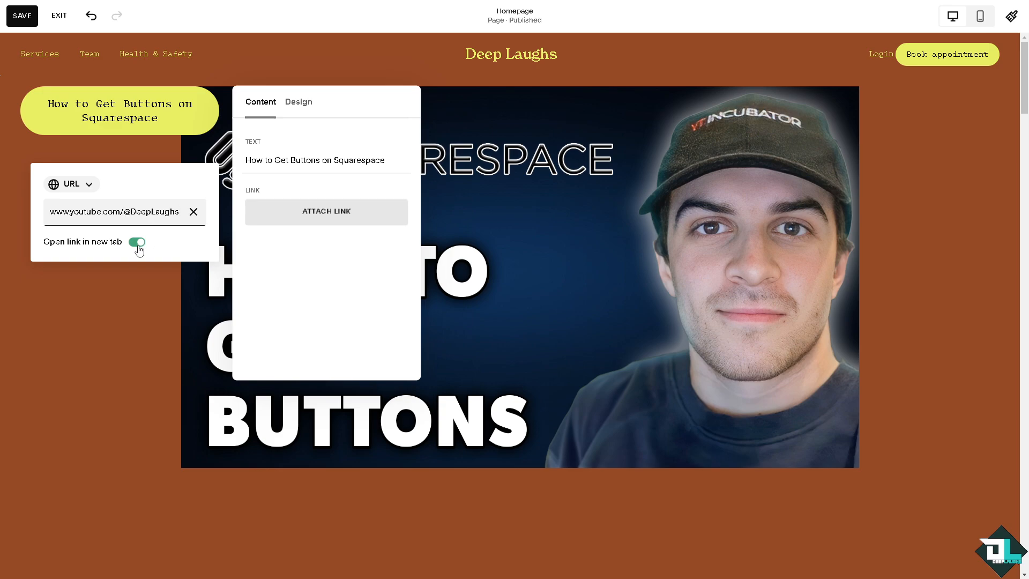
pyautogui.click(297, 255)
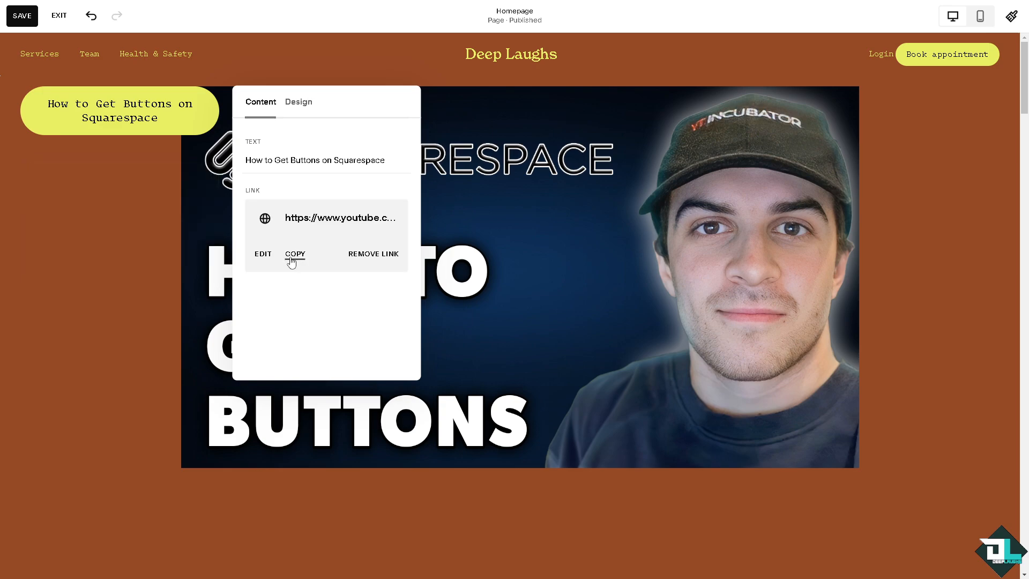
# Step: Open the site-wide button styles from the new button's design options and display all button packs
pyautogui.click(305, 107)
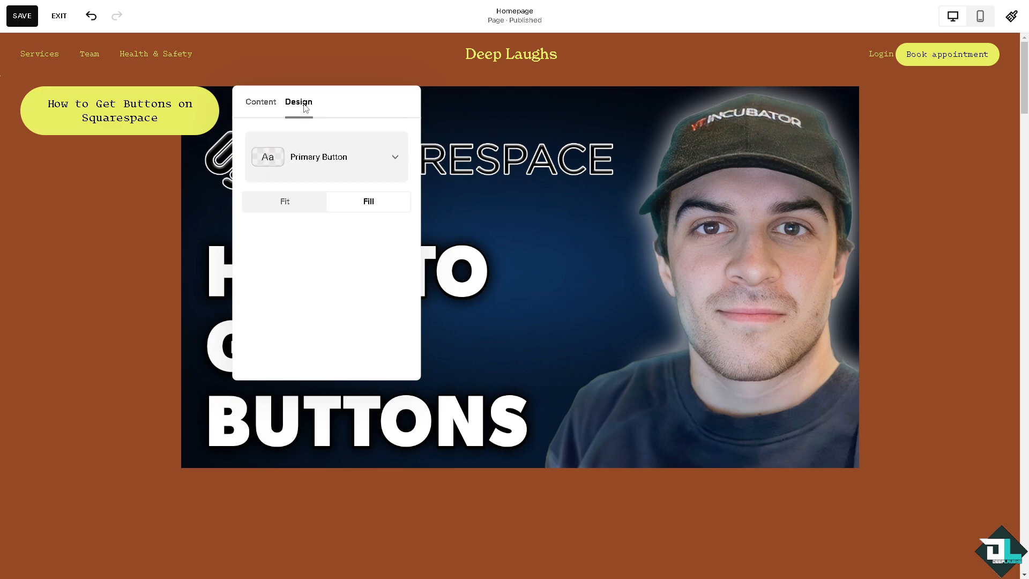
pyautogui.click(398, 158)
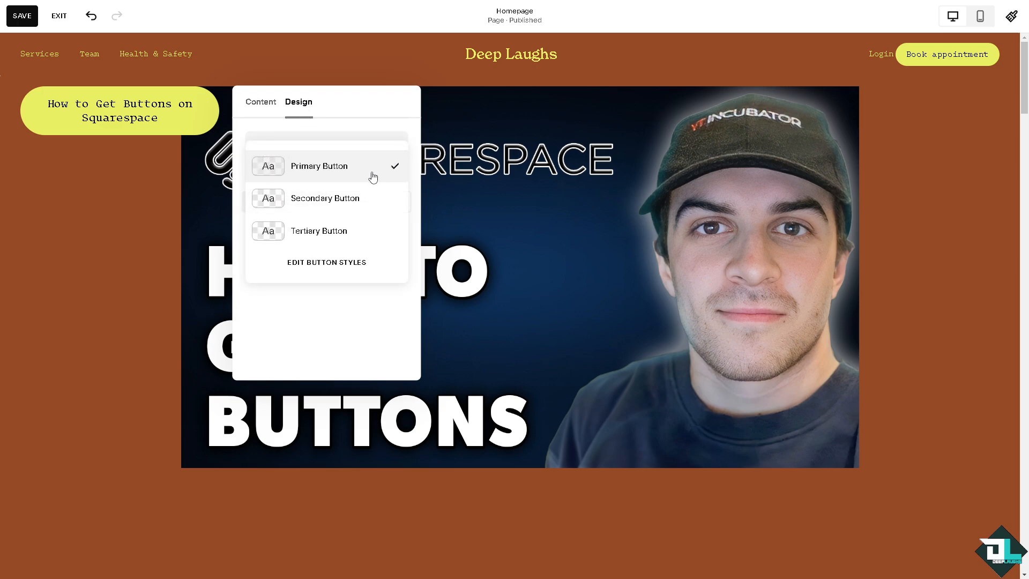
pyautogui.click(335, 263)
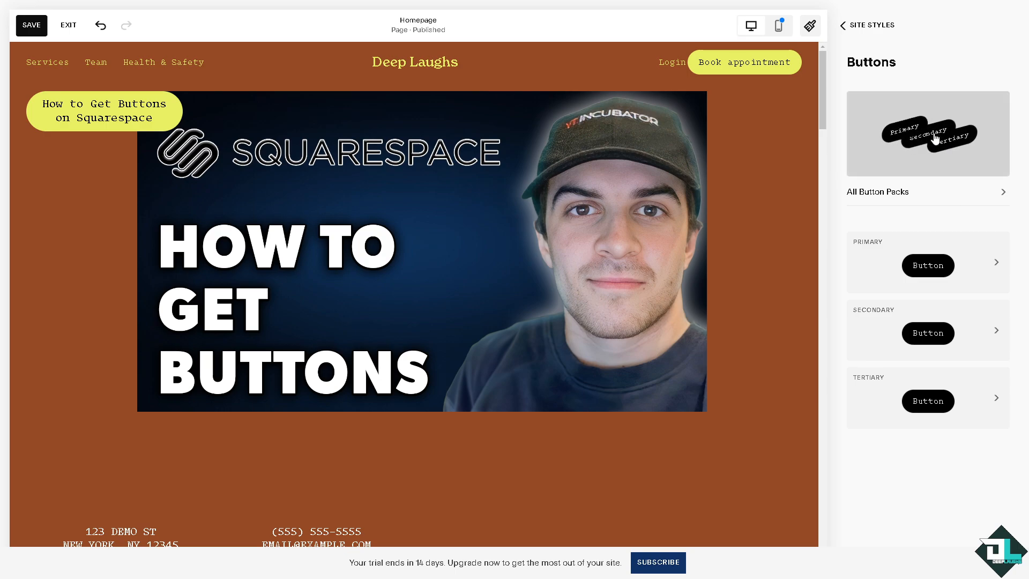
pyautogui.click(913, 194)
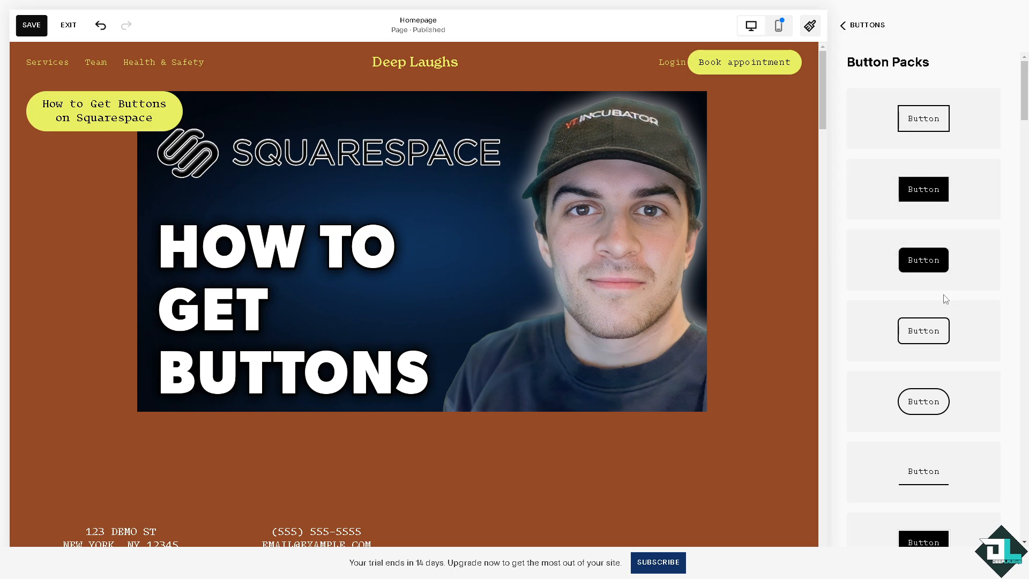
# Step: Try the filled square-cornered button pack and the filled rounded pack with an outlined secondary button on the site
pyautogui.scroll(-3, 938, 295)
pyautogui.scroll(-5, 930, 466)
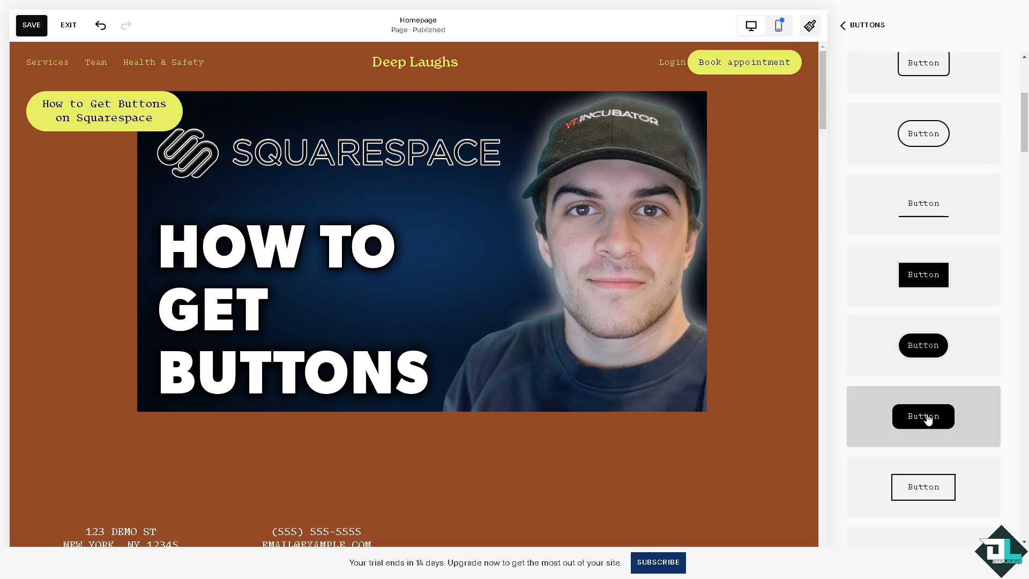
pyautogui.scroll(-5, 926, 425)
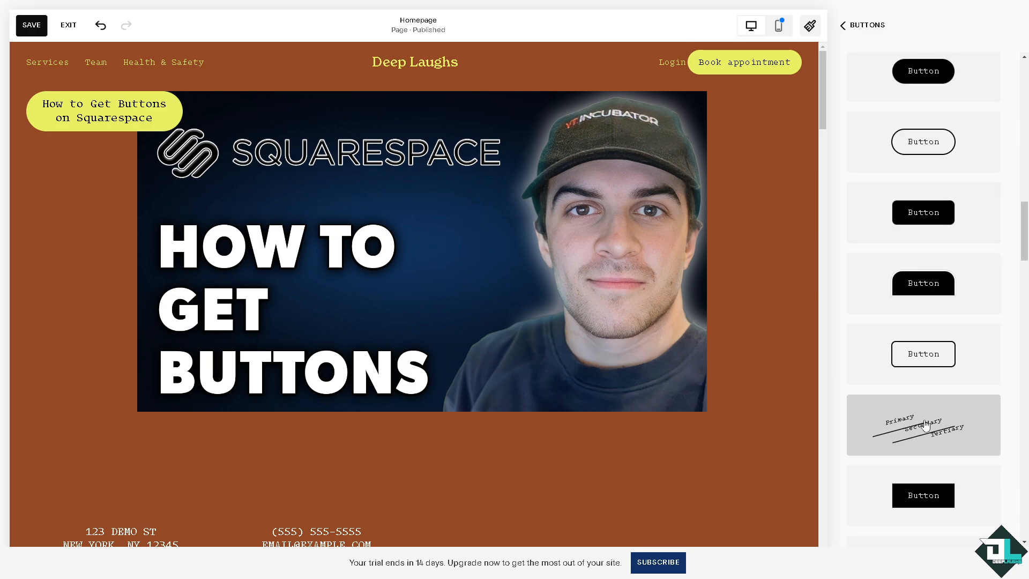
pyautogui.scroll(-2, 925, 425)
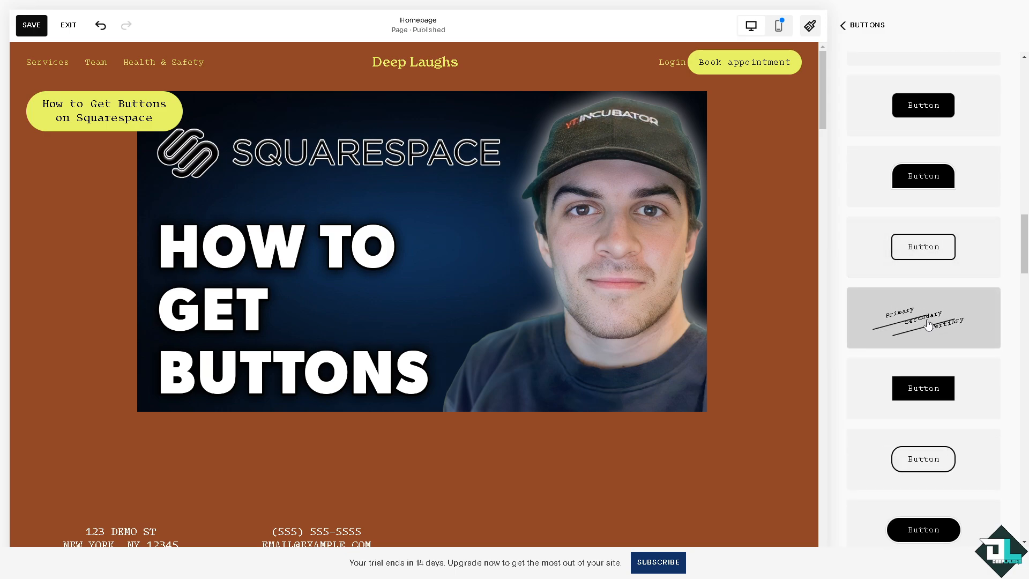
pyautogui.click(935, 385)
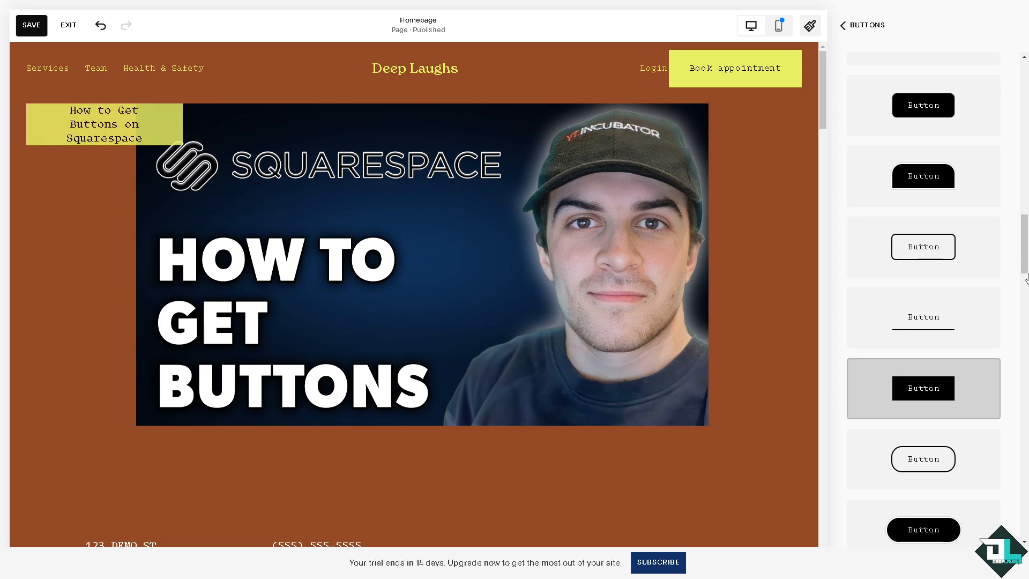
pyautogui.scroll(-5, 957, 320)
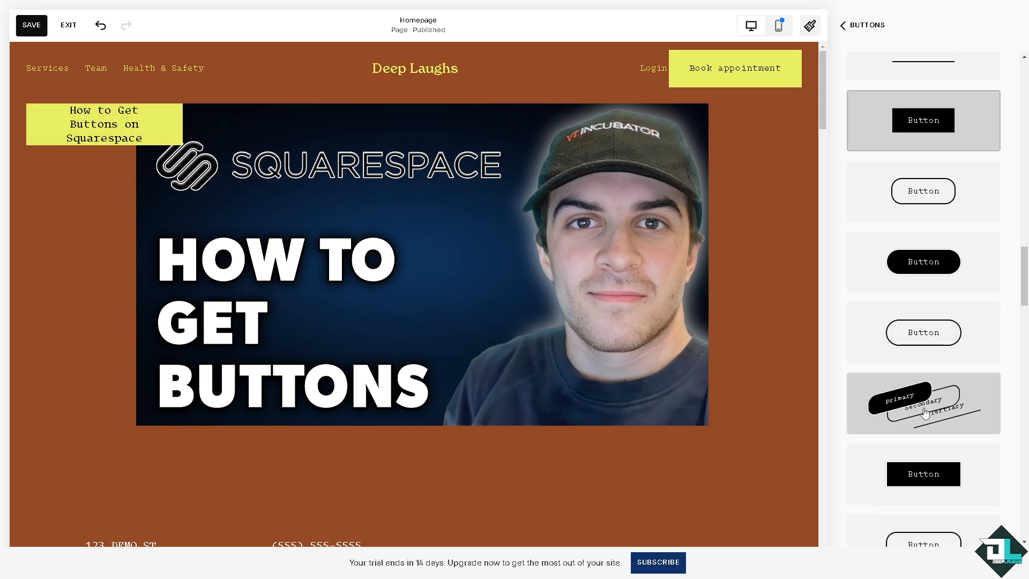
pyautogui.click(924, 411)
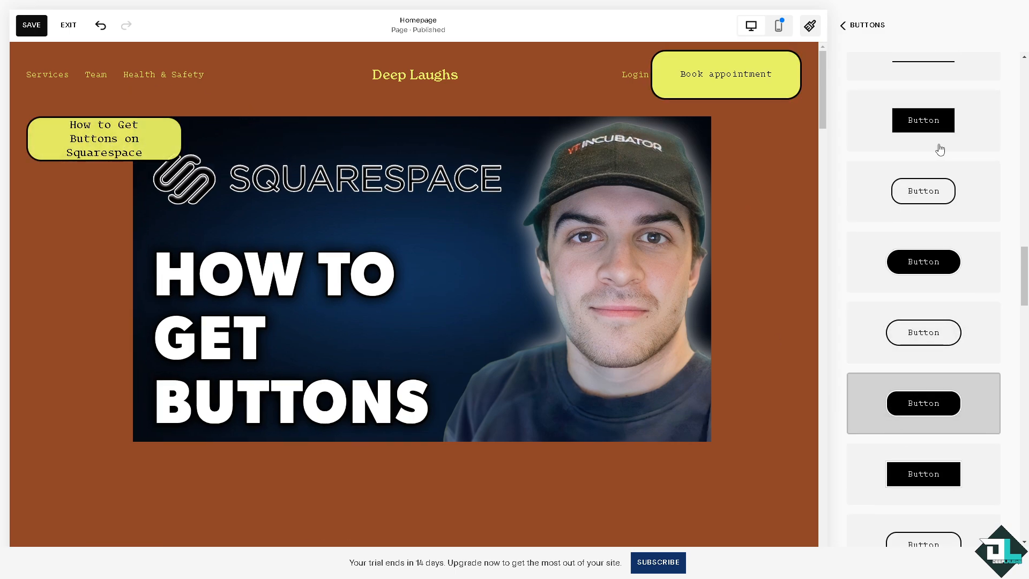
# Step: Apply the filled button pack with rounded top corners and square bottom corners to the site's buttons
pyautogui.click(952, 176)
pyautogui.scroll(8, 952, 174)
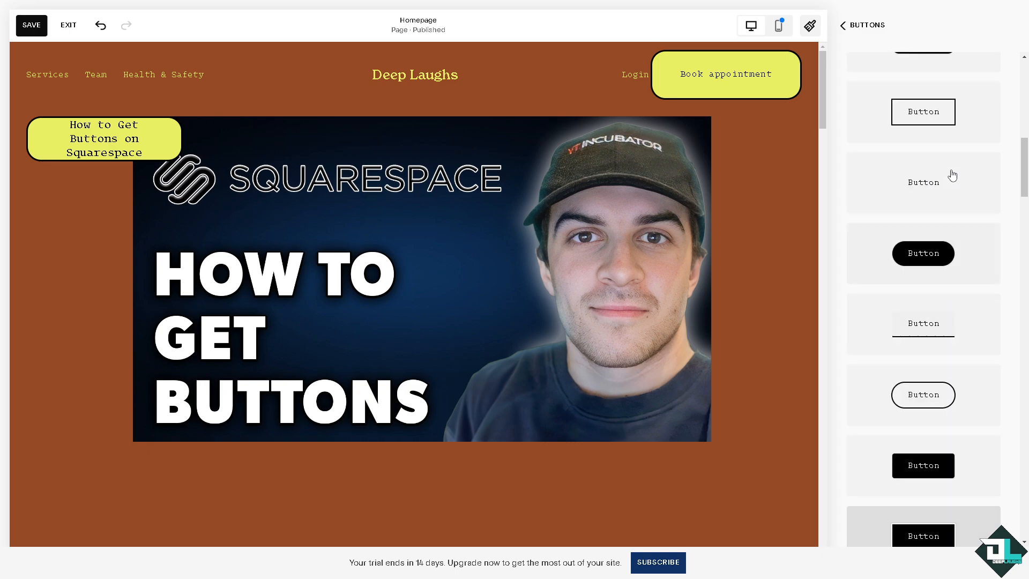
pyautogui.scroll(5, 955, 175)
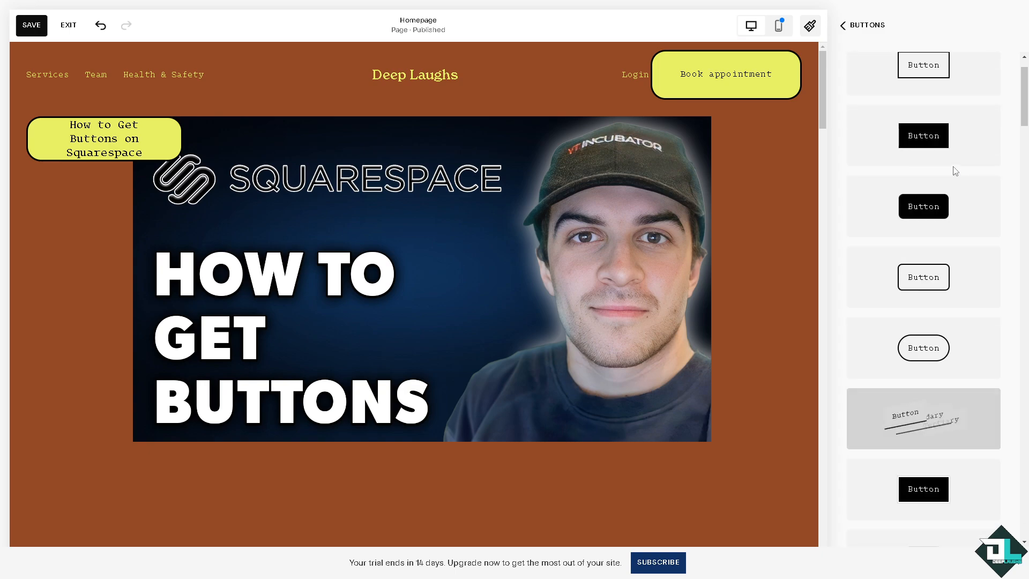
pyautogui.scroll(-10, 998, 138)
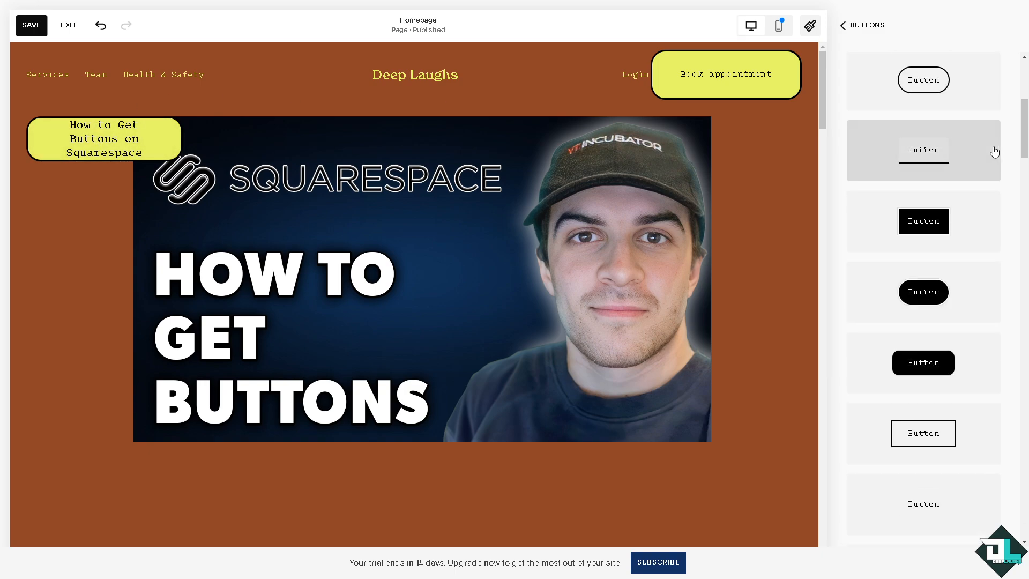
pyautogui.scroll(-8, 960, 333)
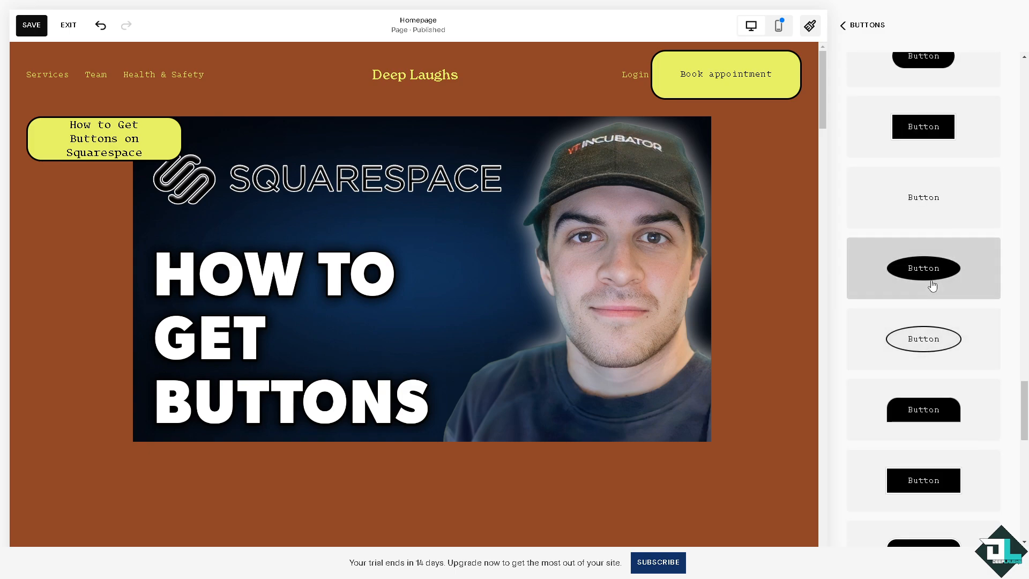
pyautogui.scroll(-3, 930, 338)
pyautogui.click(930, 256)
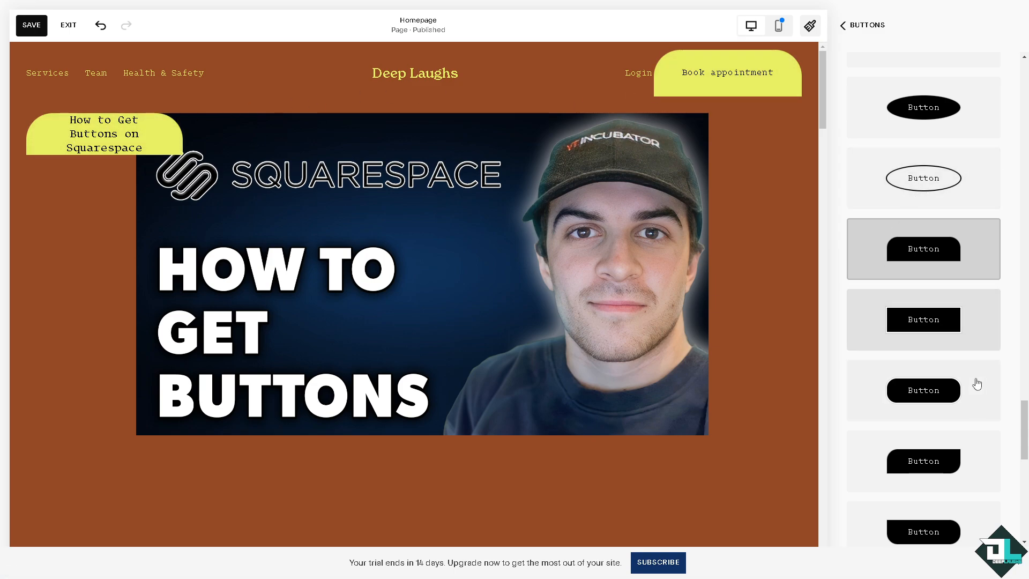
# Step: Apply the button pack with outlined pill primary and secondary buttons and an underlined tertiary button to the site
pyautogui.scroll(-5, 976, 386)
pyautogui.click(931, 483)
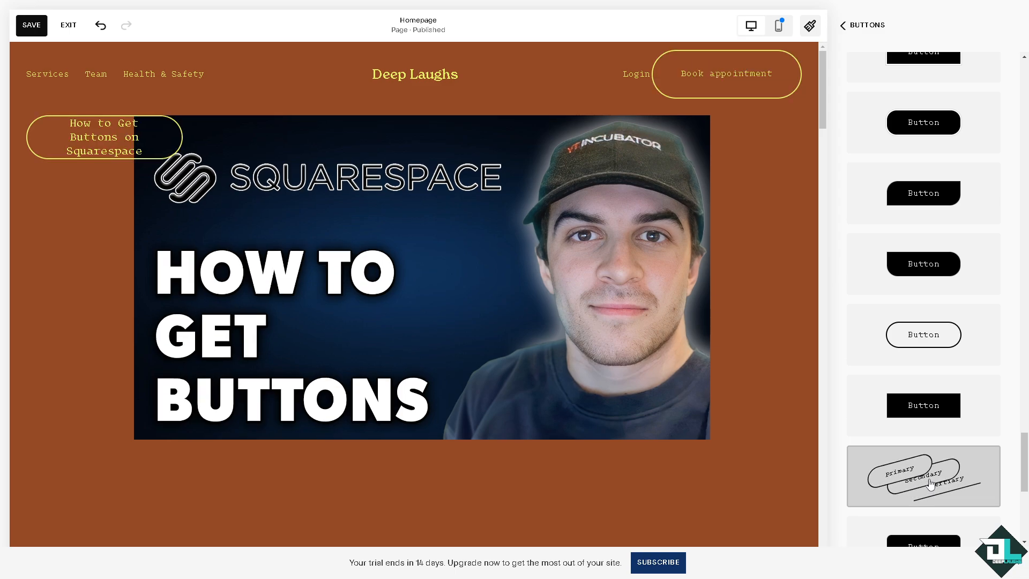
pyautogui.scroll(-7, 932, 481)
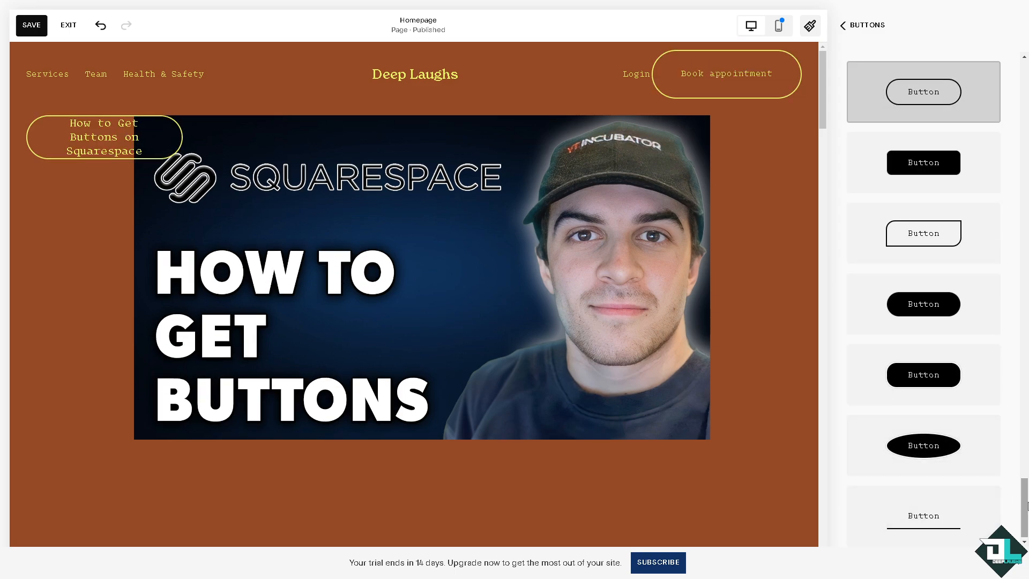
pyautogui.moveTo(1025, 504); pyautogui.dragTo(1024, 81)
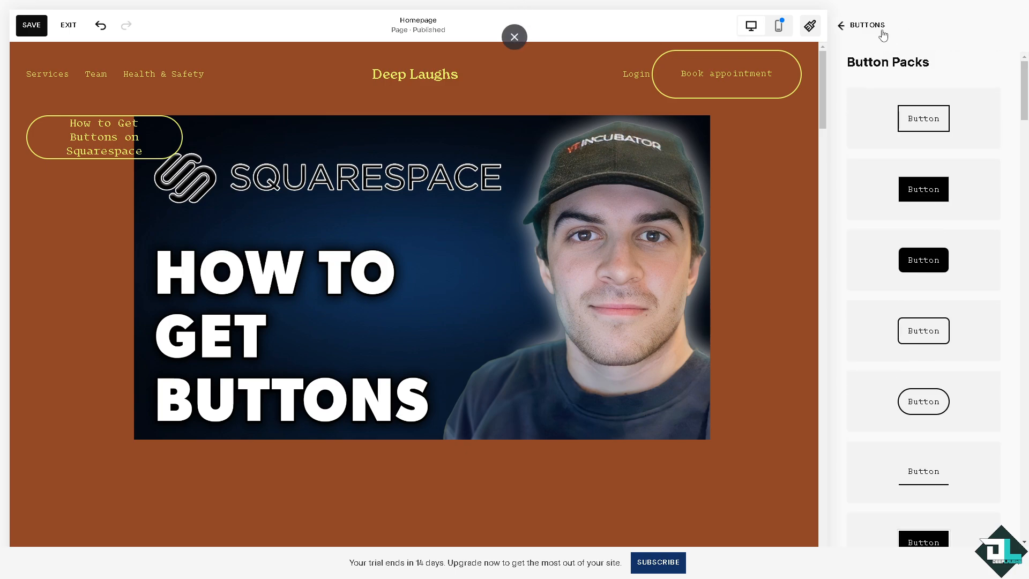
pyautogui.click(843, 27)
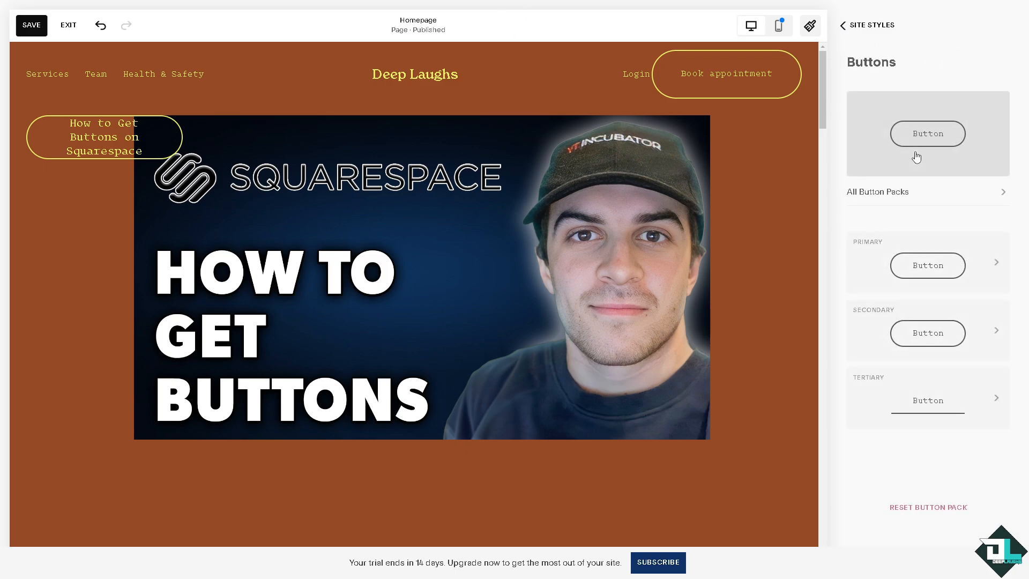
# Step: Try the unfilled Rounded Rectangle, Square, Oval and custom-corner shapes on the primary button style
pyautogui.click(995, 269)
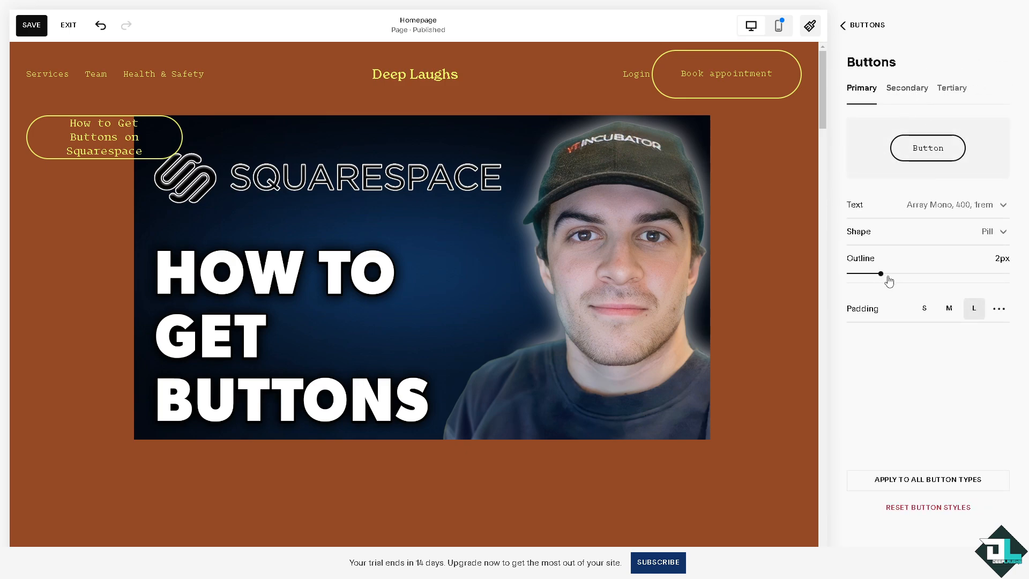
pyautogui.click(961, 239)
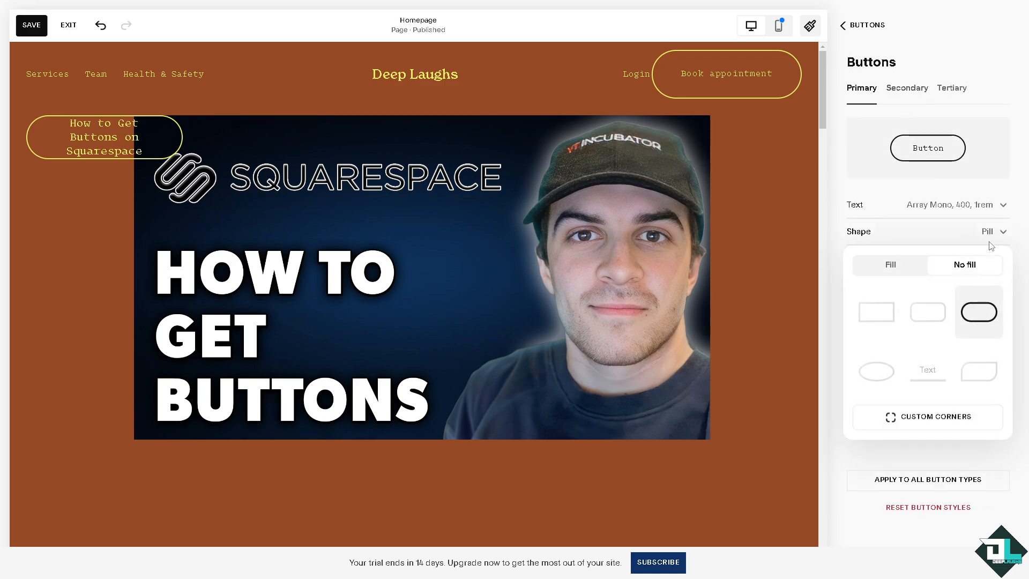
pyautogui.click(931, 319)
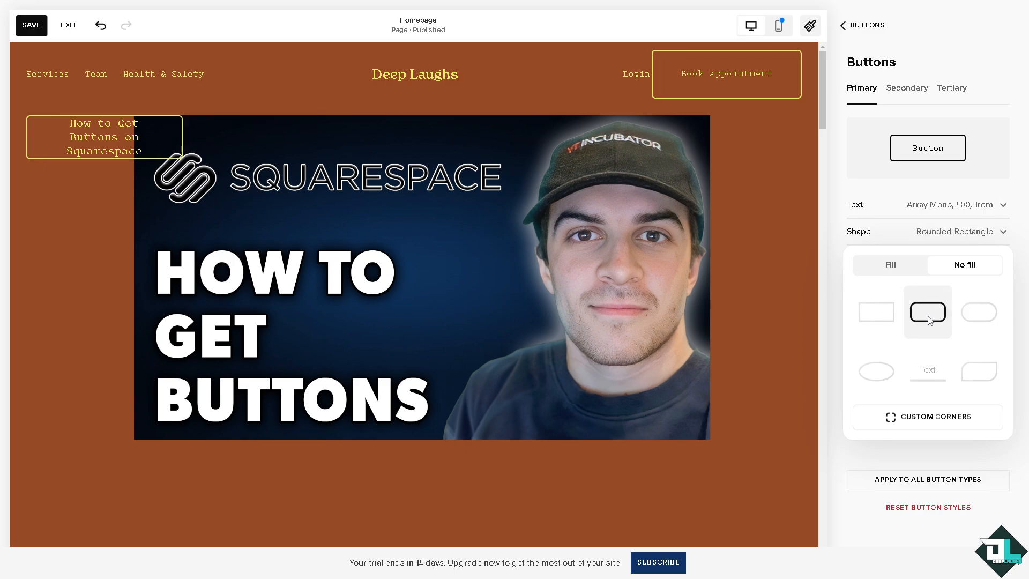
pyautogui.click(874, 322)
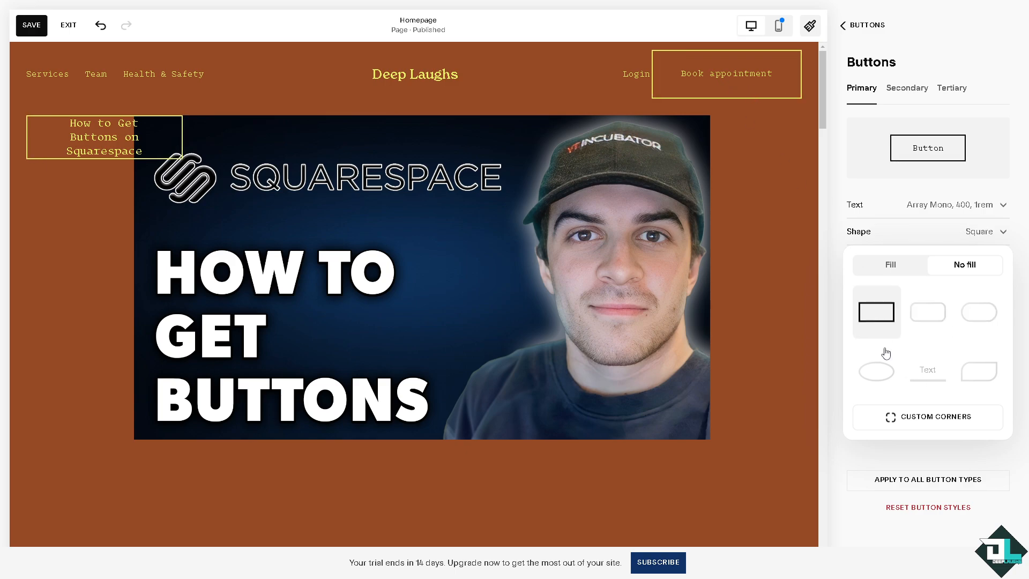
pyautogui.click(882, 378)
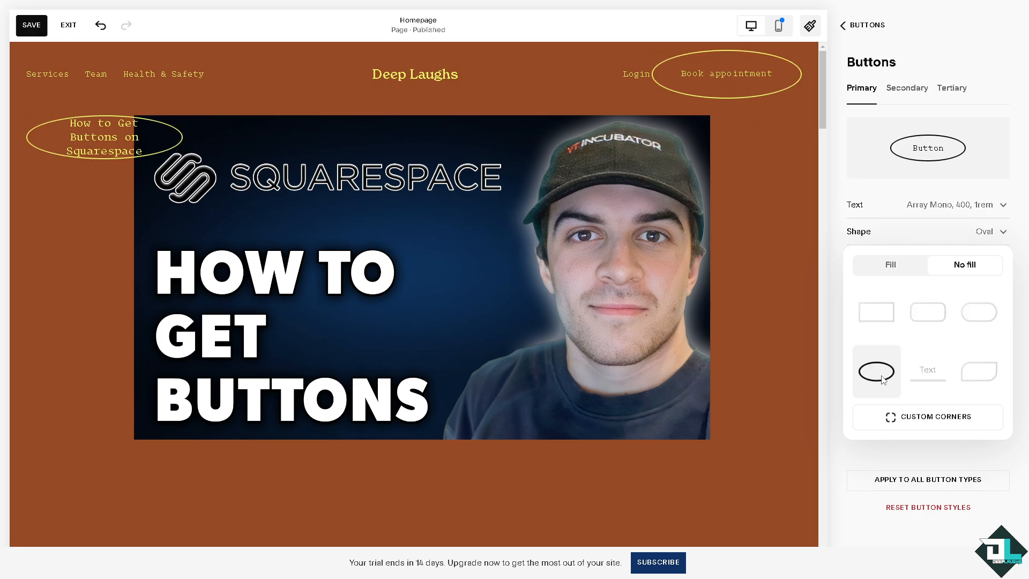
pyautogui.click(959, 418)
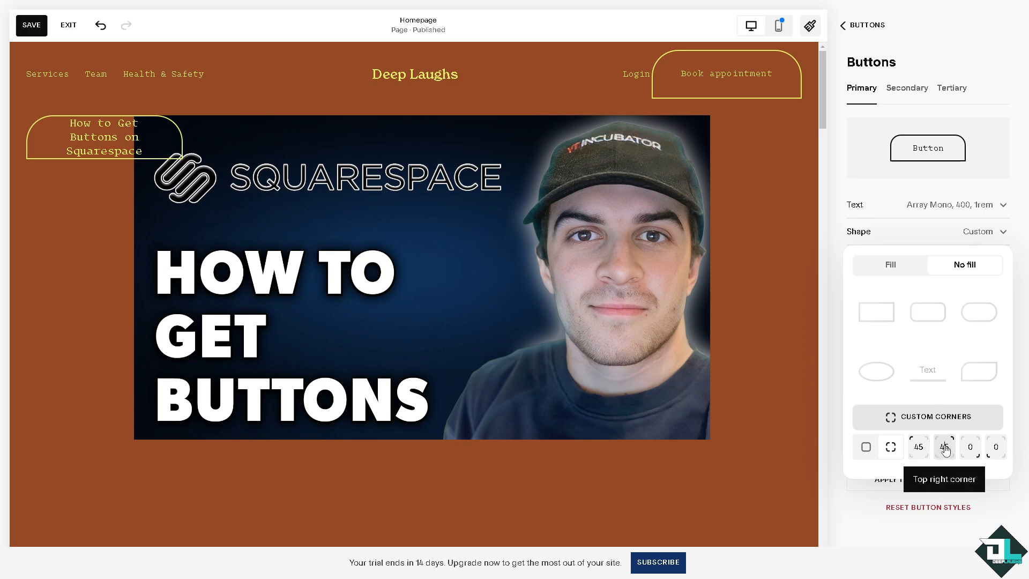
pyautogui.click(866, 446)
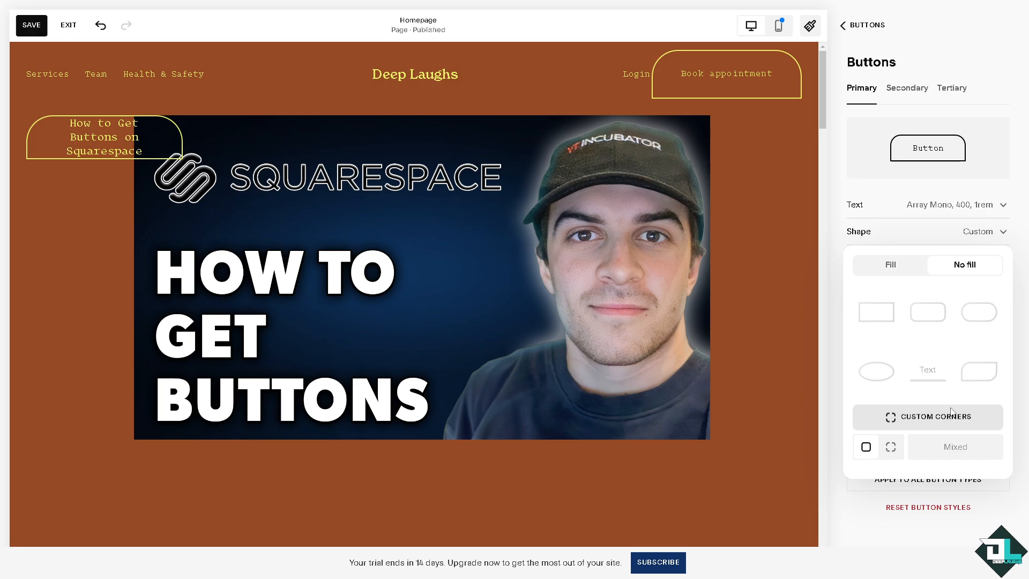
# Step: Give the primary button style a filled Square shape with S padding
pyautogui.click(931, 314)
pyautogui.click(904, 268)
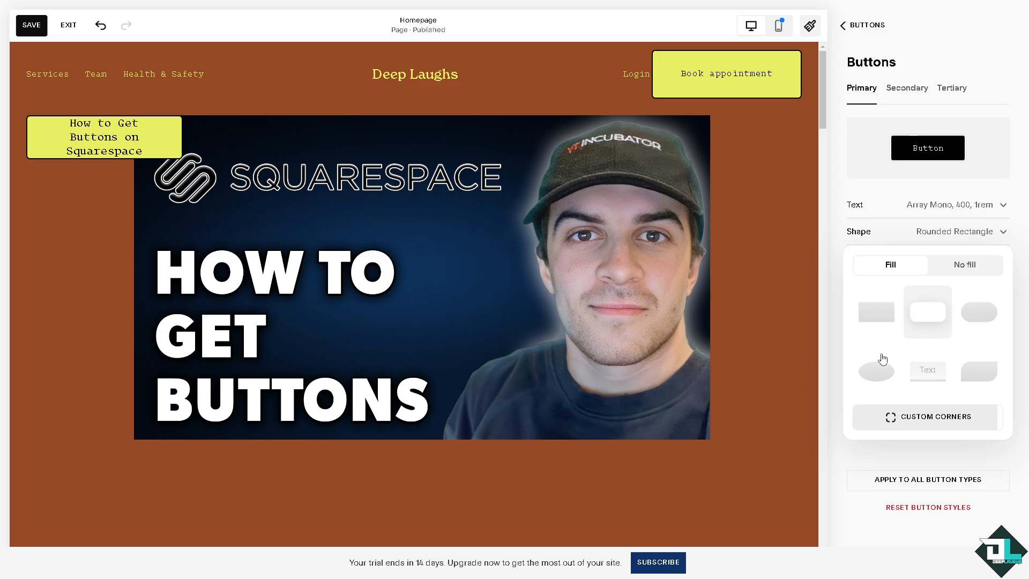
pyautogui.click(882, 321)
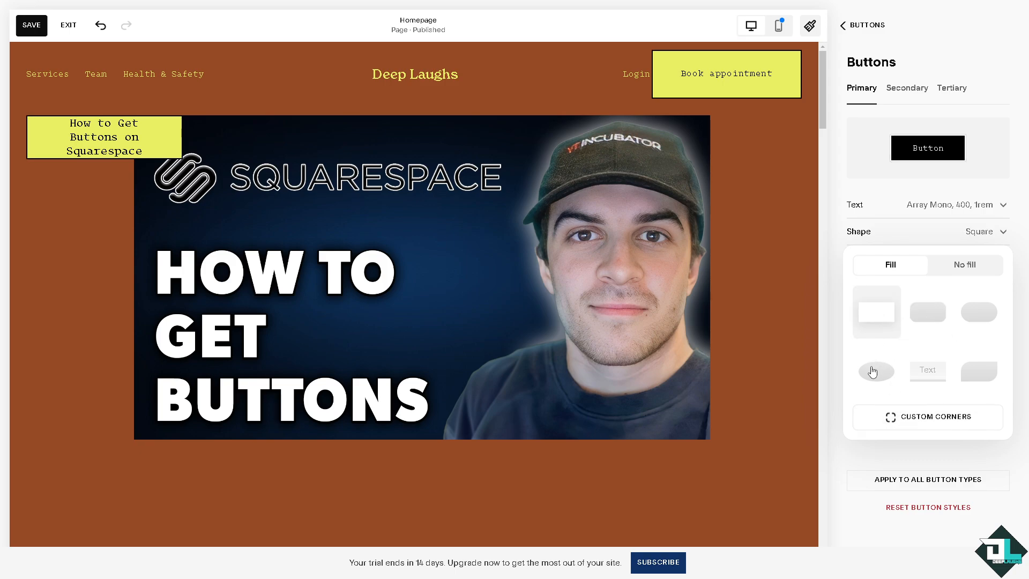
pyautogui.click(876, 370)
pyautogui.click(883, 320)
pyautogui.click(902, 91)
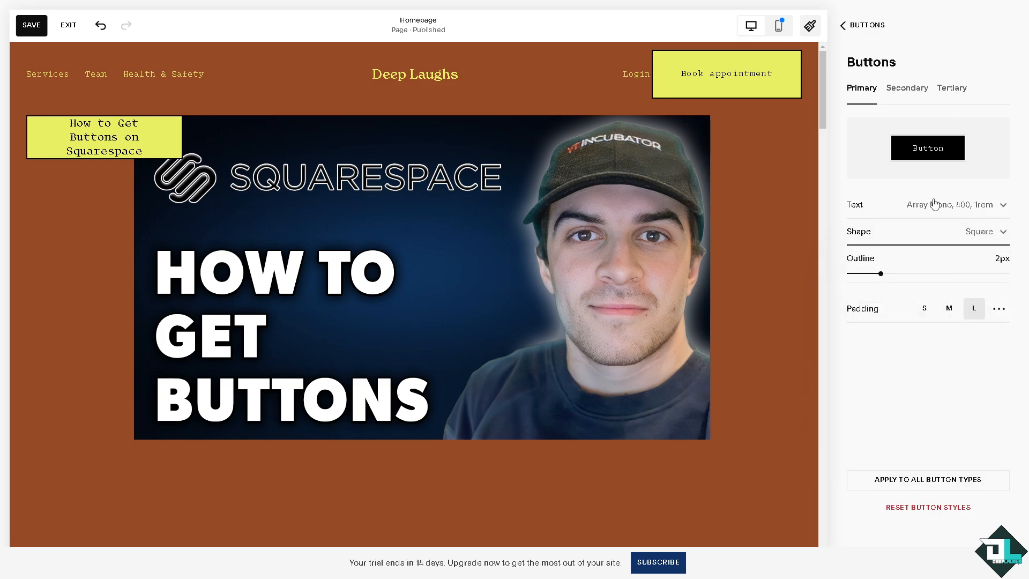
pyautogui.click(926, 311)
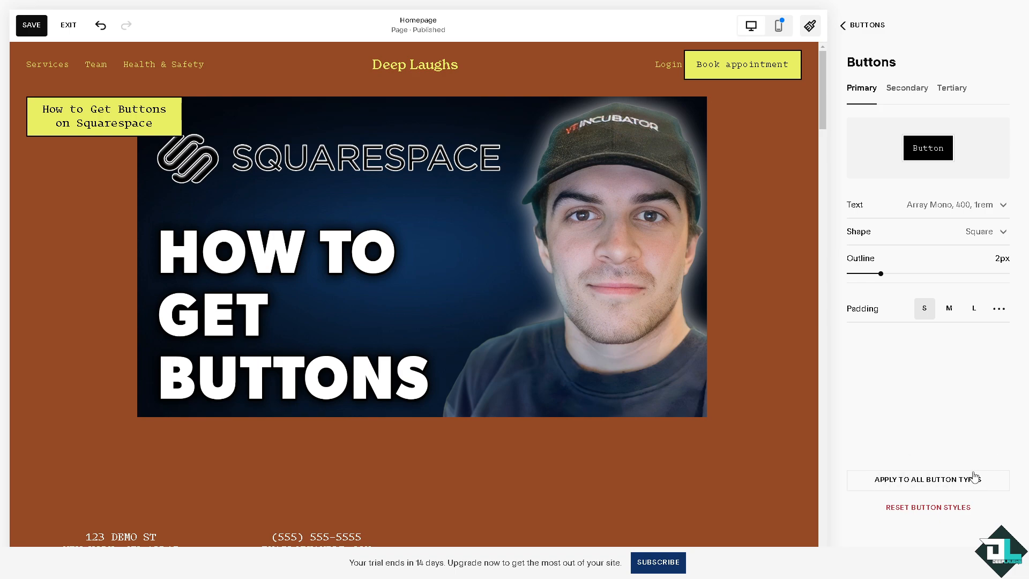
# Step: Set the secondary button style's shape to Oval with no fill
pyautogui.click(909, 90)
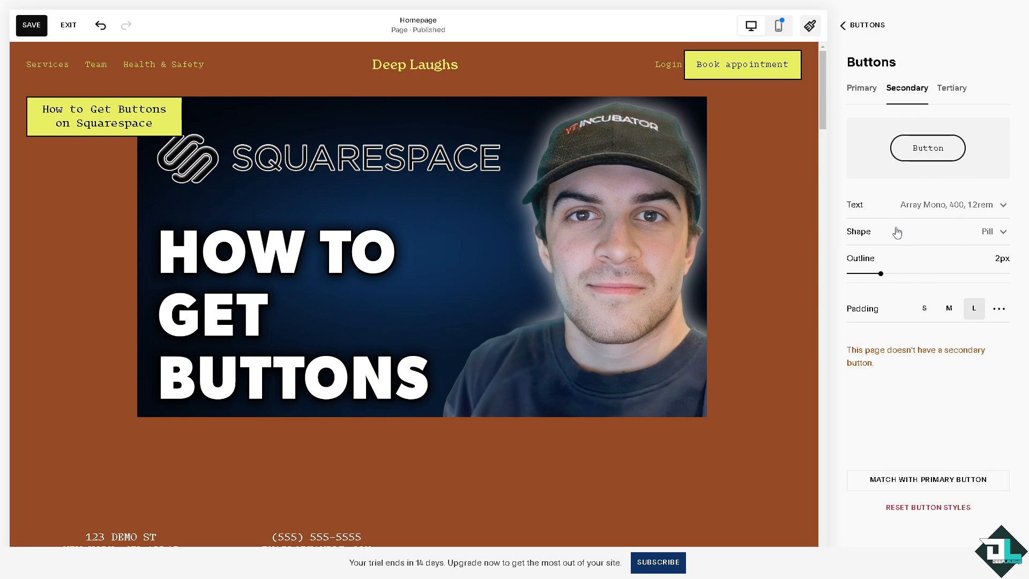
pyautogui.click(960, 240)
pyautogui.click(933, 322)
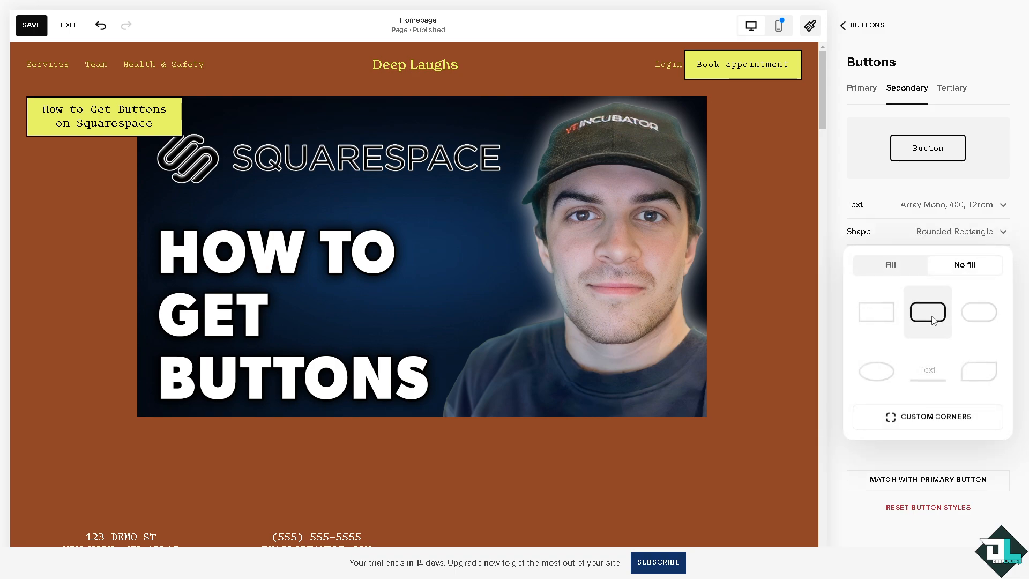
pyautogui.click(877, 382)
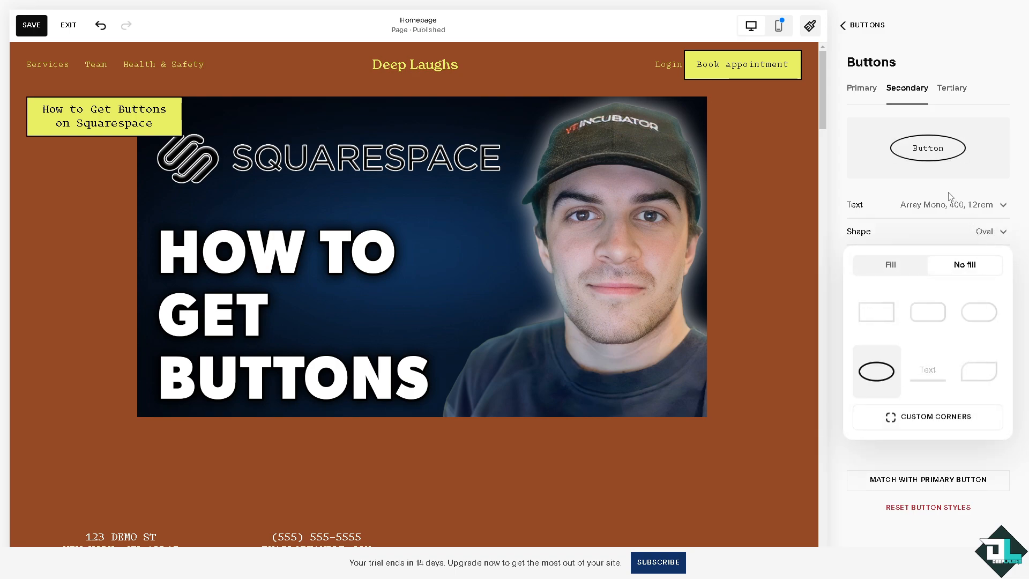
pyautogui.click(898, 176)
# Step: Set the tertiary button style's shape to Petal with no fill
pyautogui.click(955, 90)
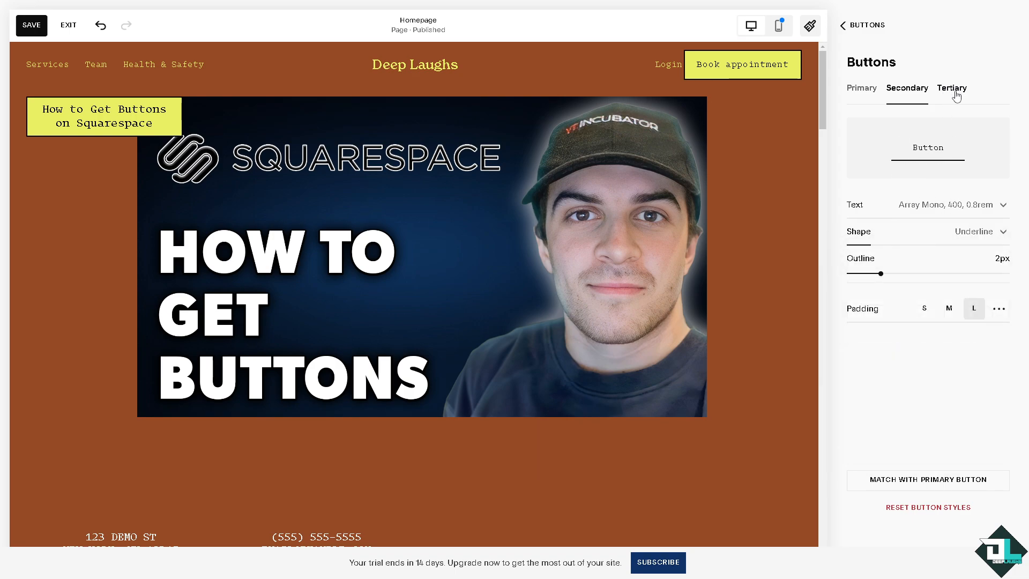
pyautogui.click(986, 234)
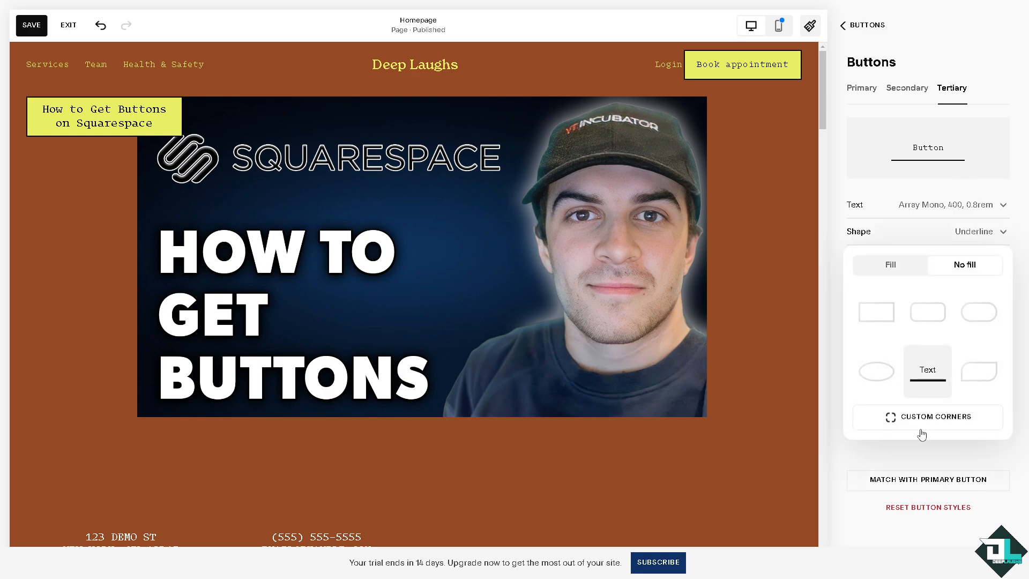
pyautogui.click(991, 384)
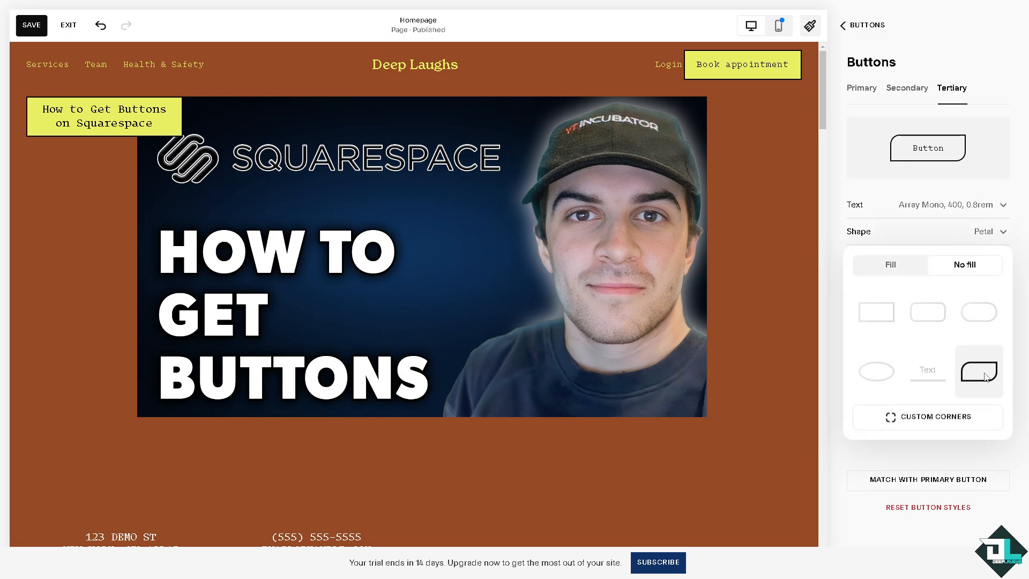
pyautogui.click(869, 176)
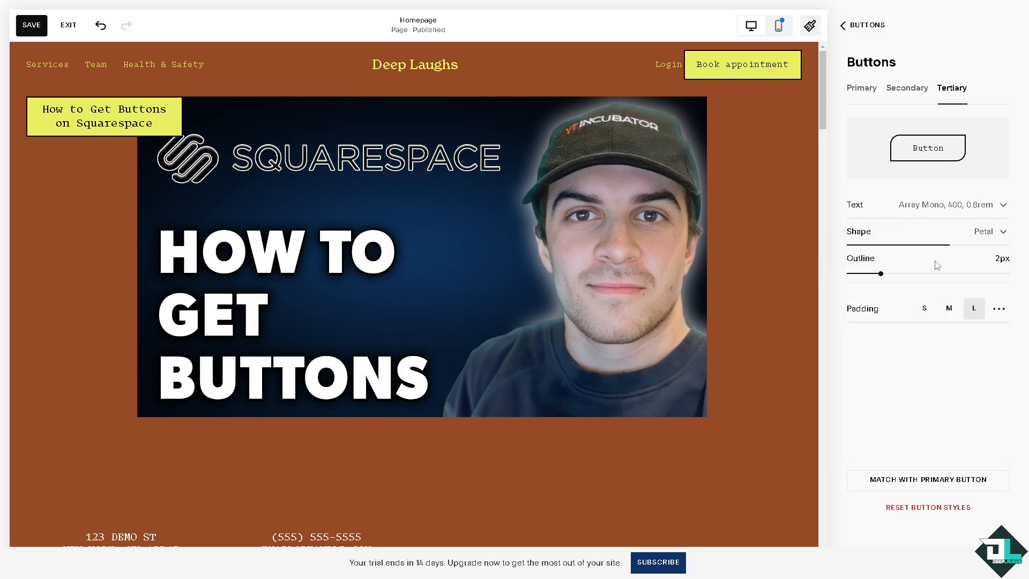
# Step: Request matching the tertiary button with the primary style, cancel the replacement, and close the site styles
pyautogui.click(918, 482)
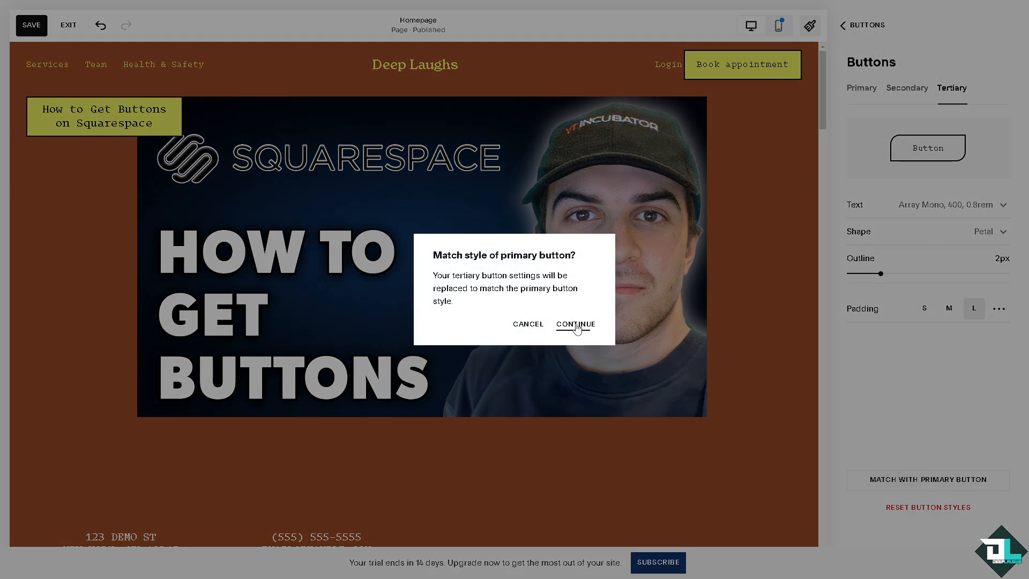
pyautogui.click(536, 325)
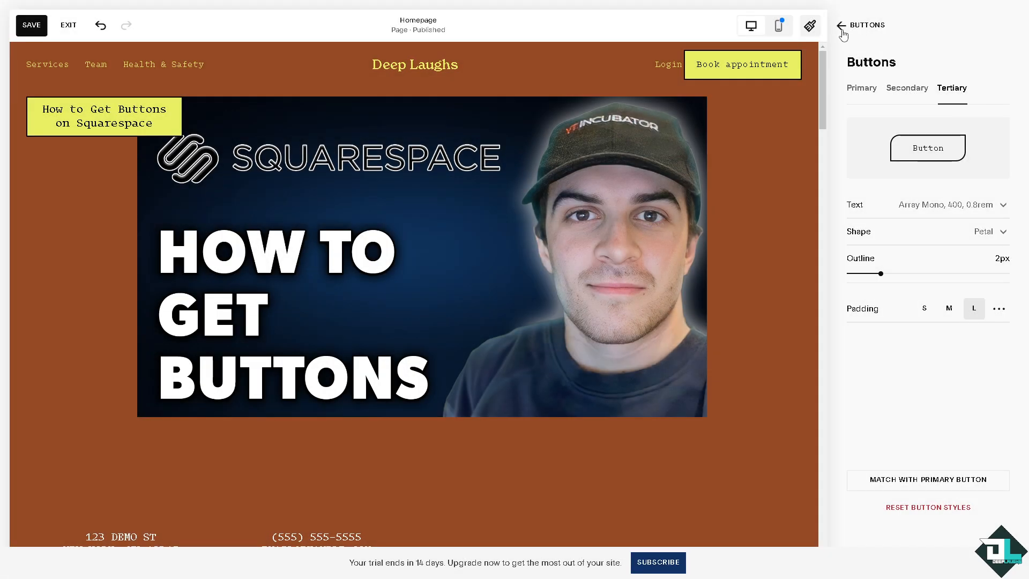
pyautogui.click(842, 30)
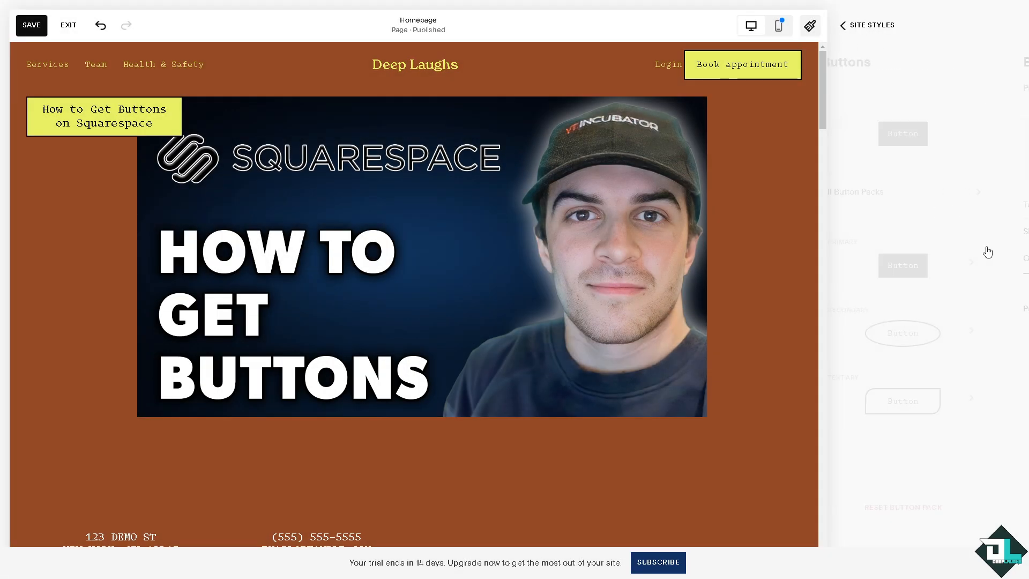
pyautogui.click(843, 25)
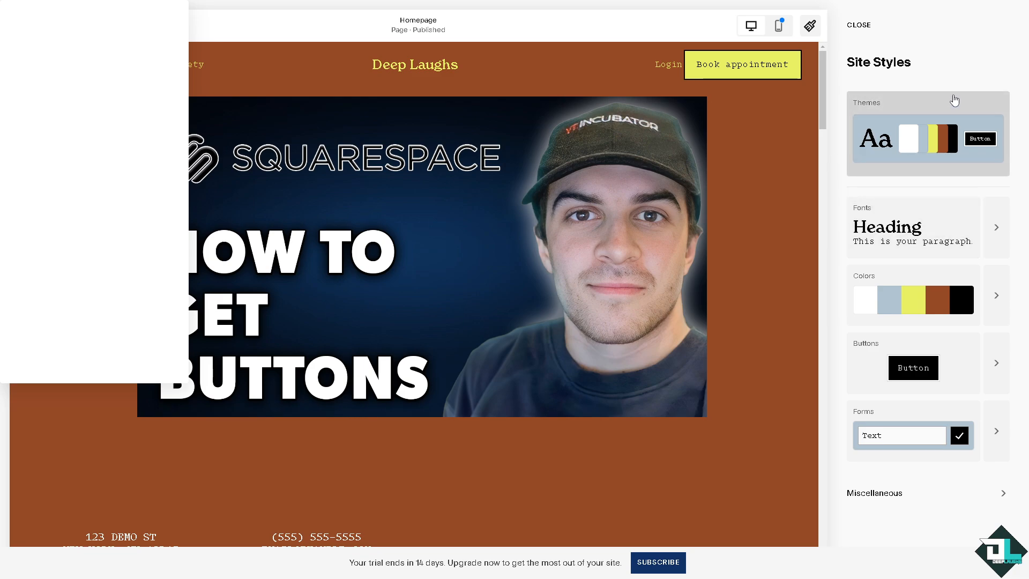
pyautogui.click(858, 25)
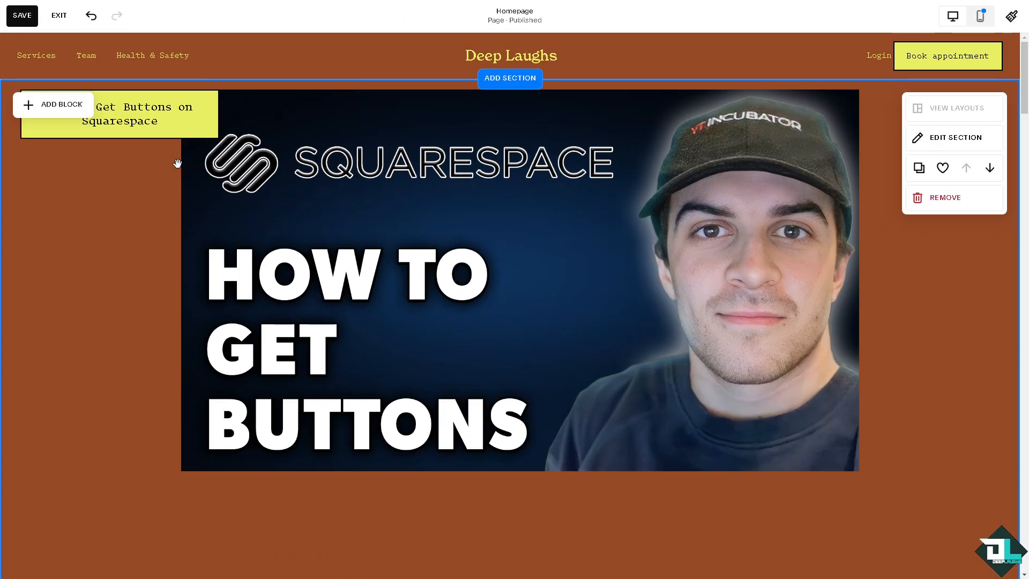
# Step: Try the Secondary type on the "How to Get Buttons on Squarespace" button, and return it to Primary
pyautogui.click(197, 124)
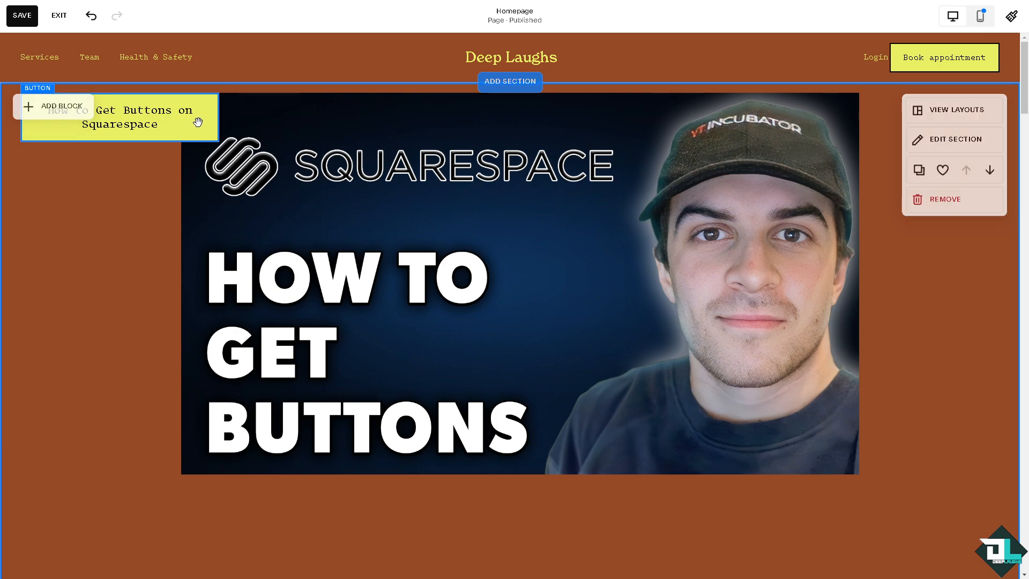
pyautogui.click(97, 68)
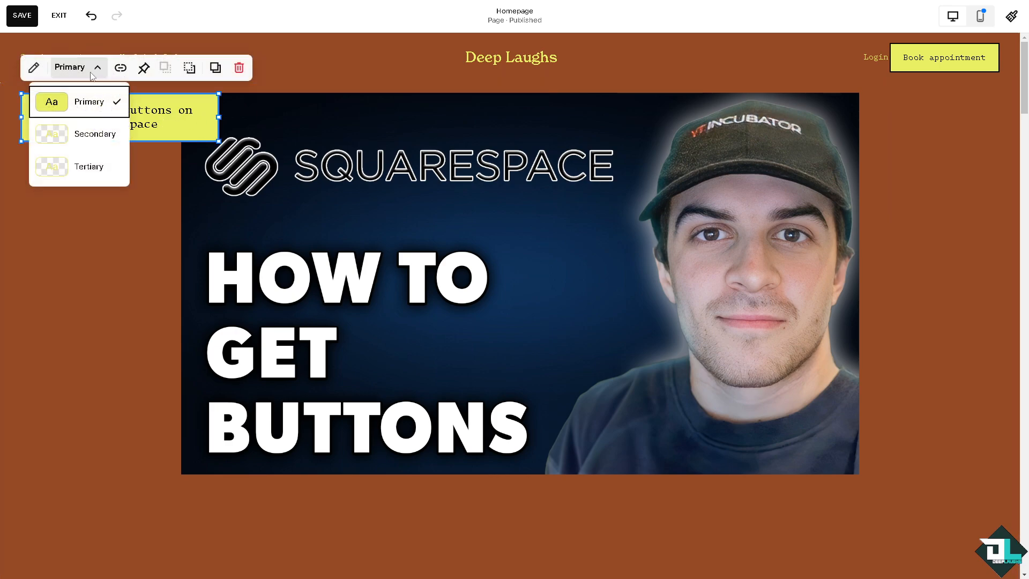
pyautogui.click(91, 135)
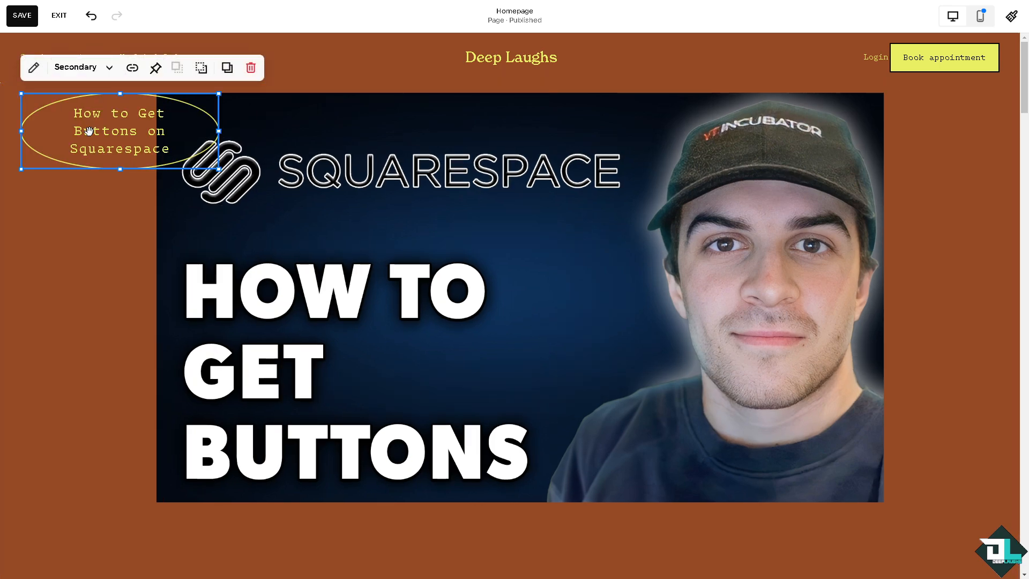
pyautogui.click(113, 73)
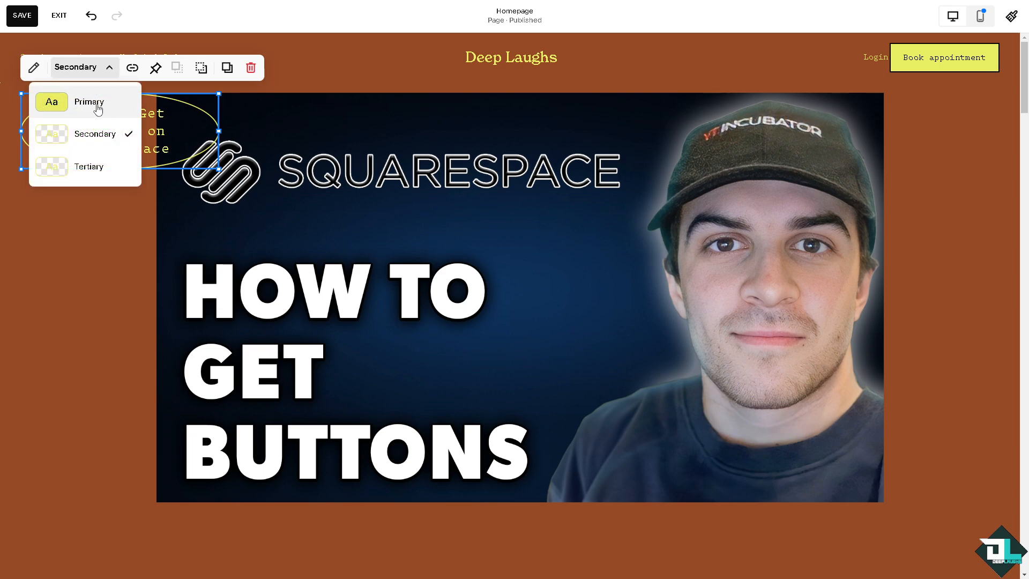
pyautogui.click(98, 107)
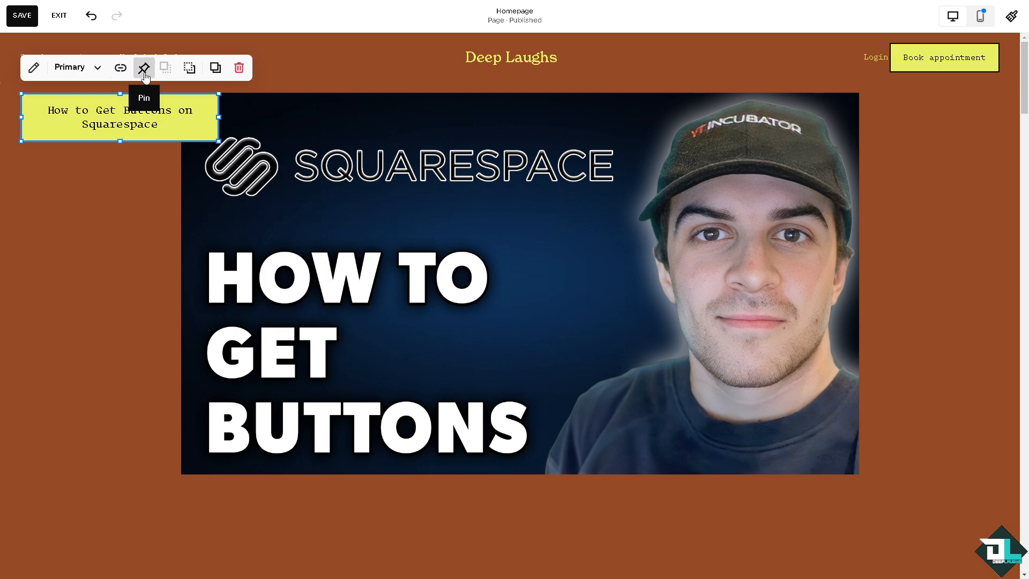
# Step: Pin the "How to Get Buttons on Squarespace" button to the bottom on scroll and duplicate it
pyautogui.click(144, 73)
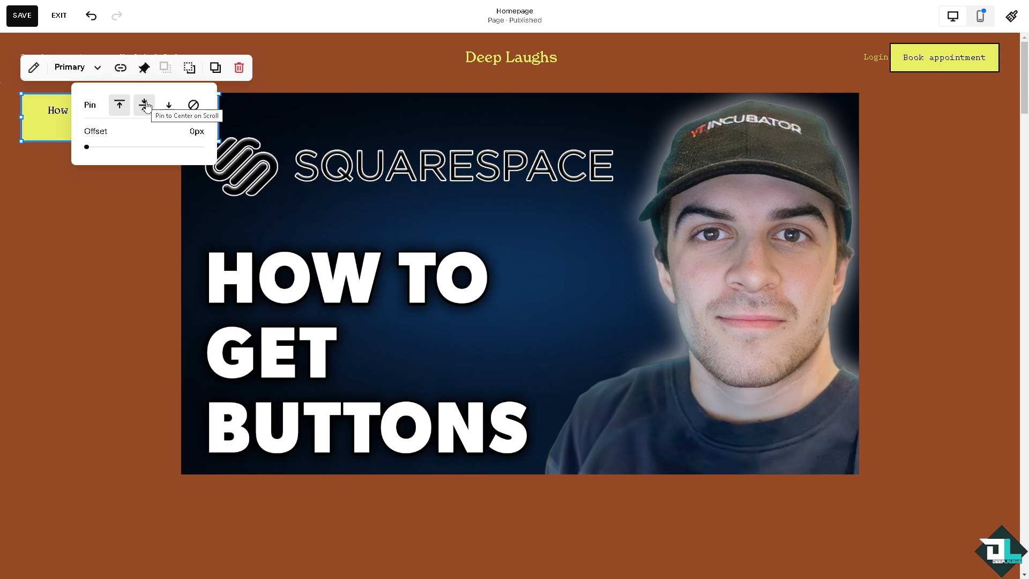
pyautogui.click(173, 111)
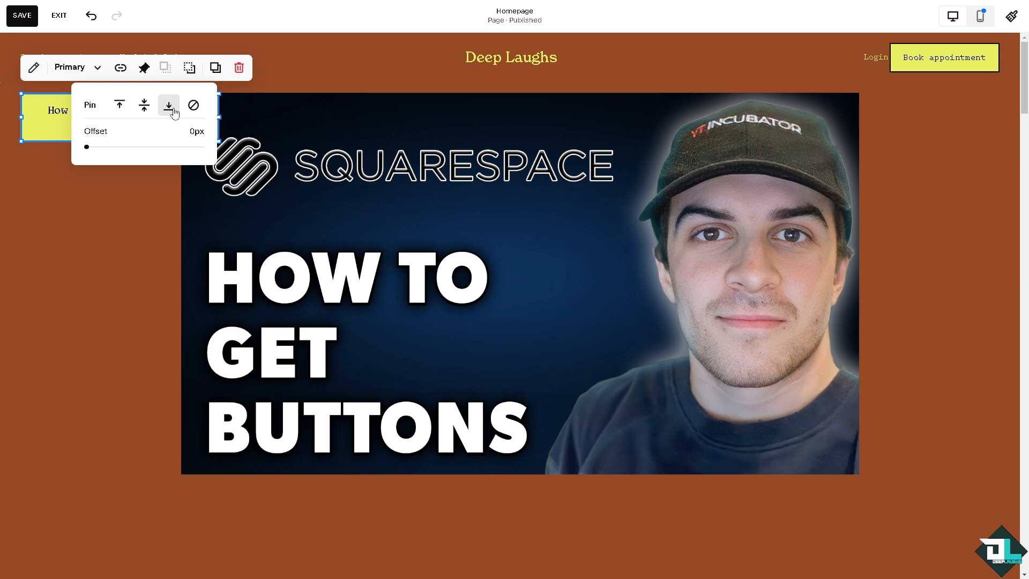
pyautogui.click(213, 69)
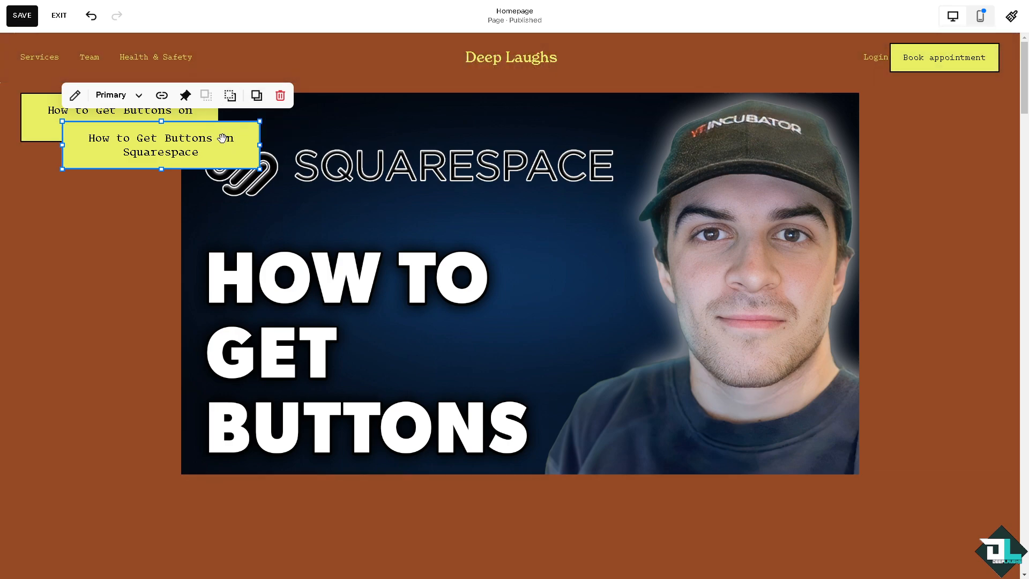
# Step: Narrow both "How to Get Buttons on Squarespace" buttons, place the duplicate beyond the hero image's right edge, and save the page
pyautogui.moveTo(222, 138); pyautogui.dragTo(138, 192)
pyautogui.click(156, 132)
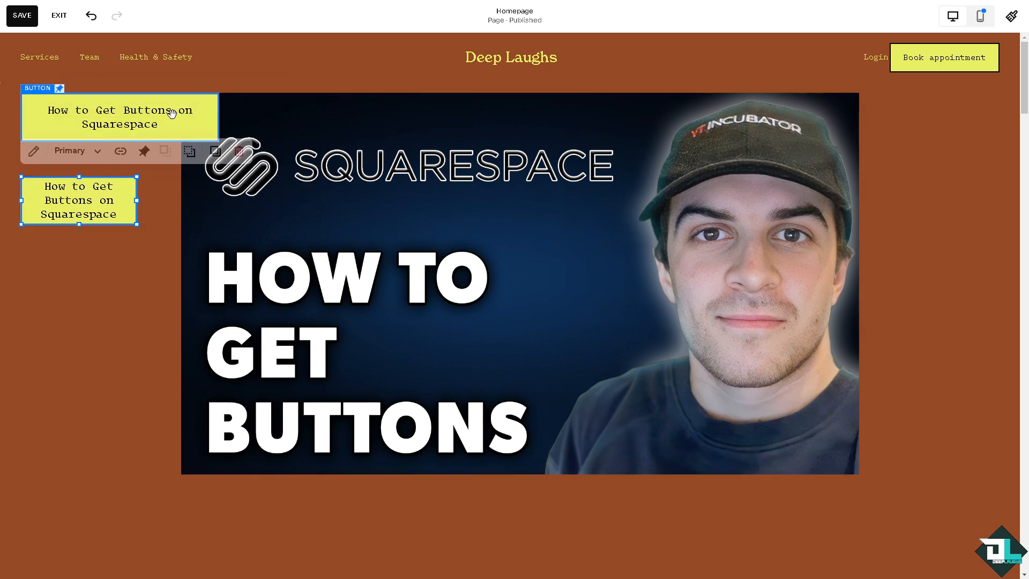
pyautogui.moveTo(218, 142); pyautogui.dragTo(178, 135)
pyautogui.moveTo(94, 190); pyautogui.dragTo(942, 120)
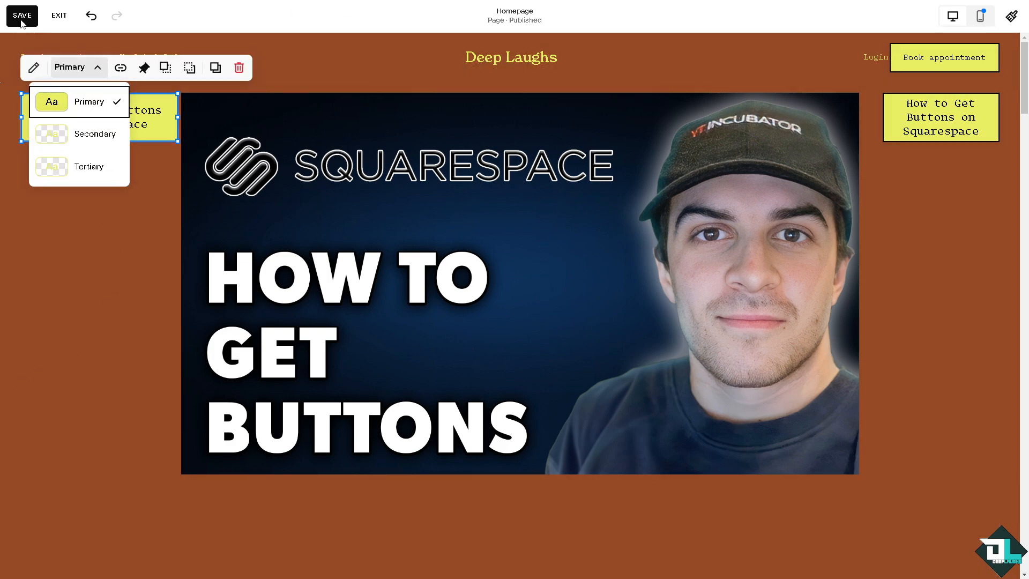
pyautogui.click(25, 17)
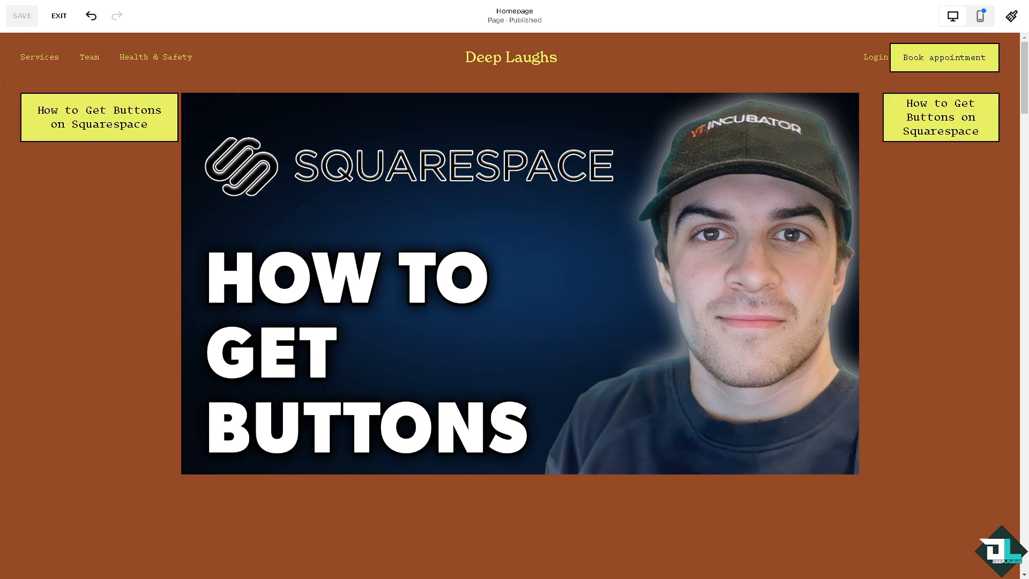
# Step: Open the site's color palette for editing in the site styles
pyautogui.click(1011, 16)
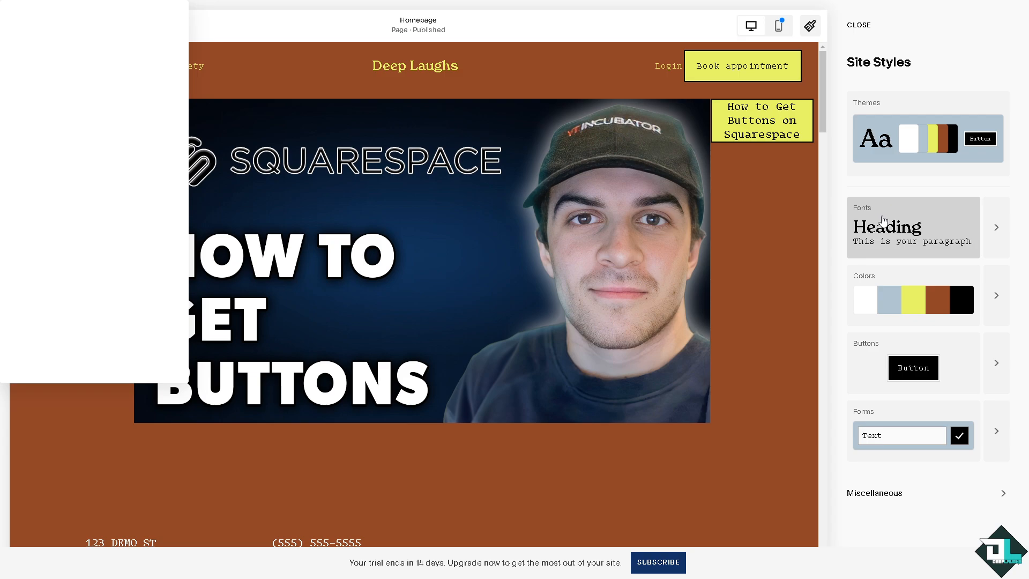
pyautogui.click(998, 306)
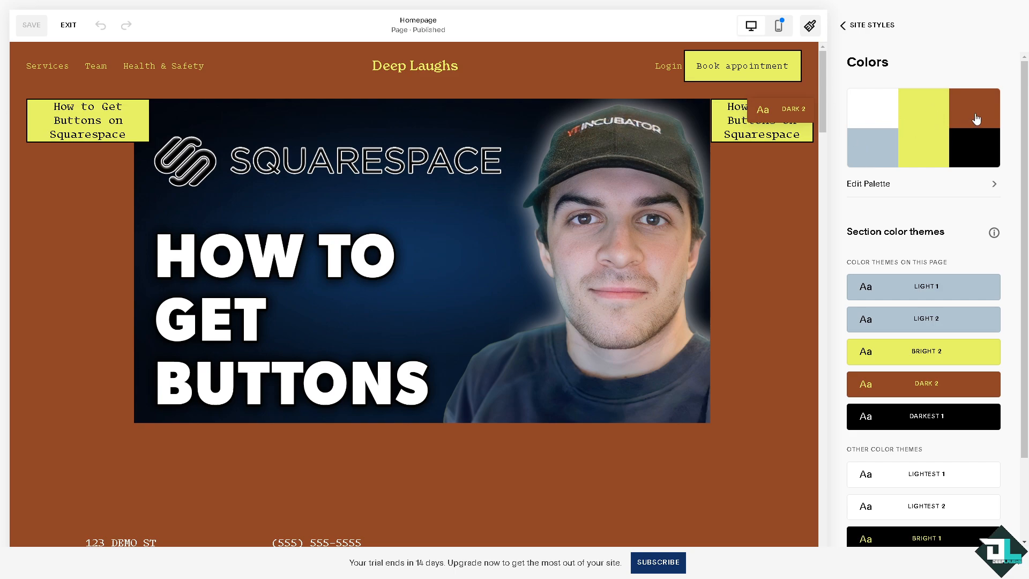
pyautogui.click(989, 189)
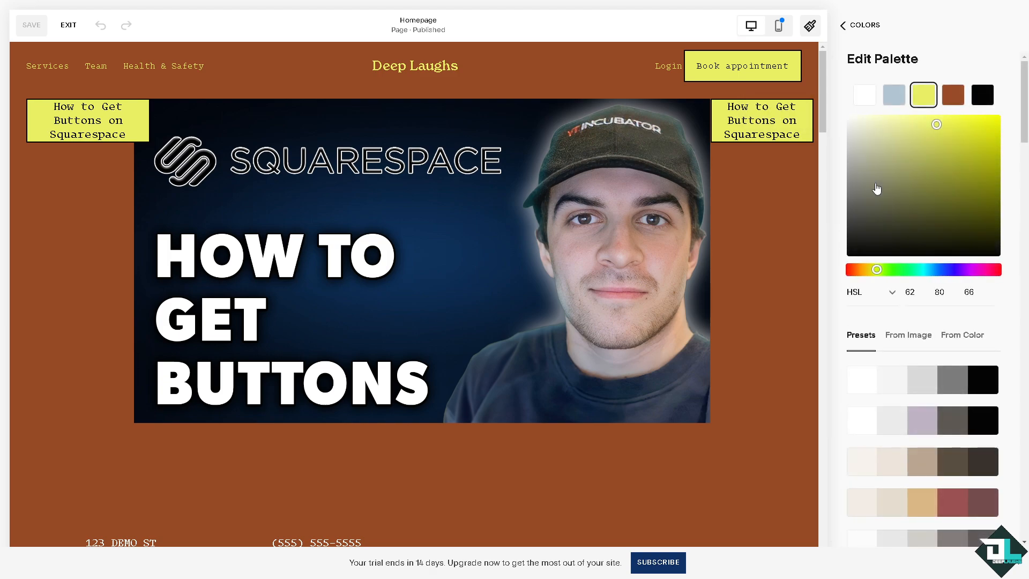
# Step: Try recoloring the palette's yellow accent to bright green, and to a pink with HSL values 295, 74, 73
pyautogui.click(909, 270)
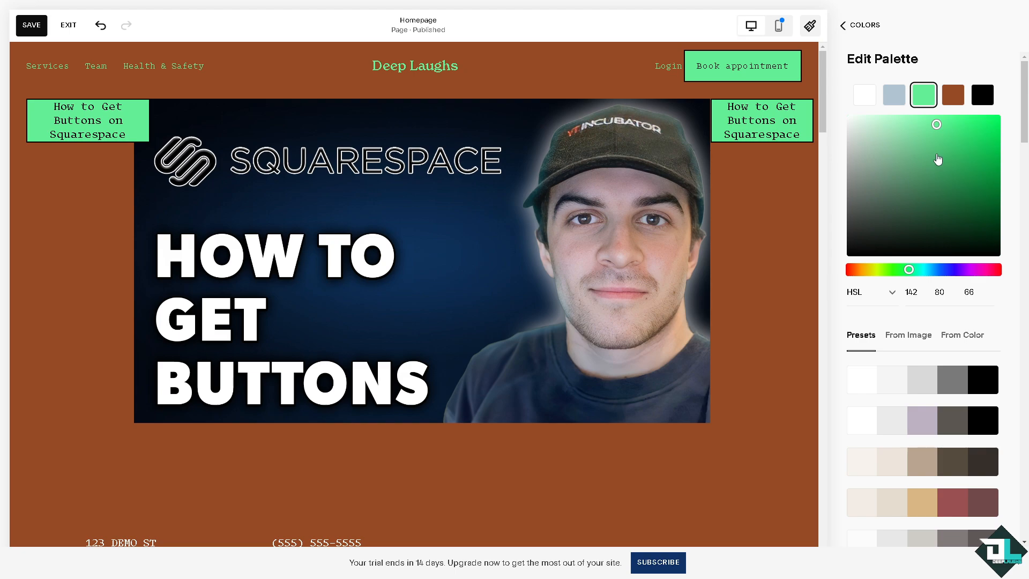
pyautogui.moveTo(976, 124); pyautogui.dragTo(997, 114)
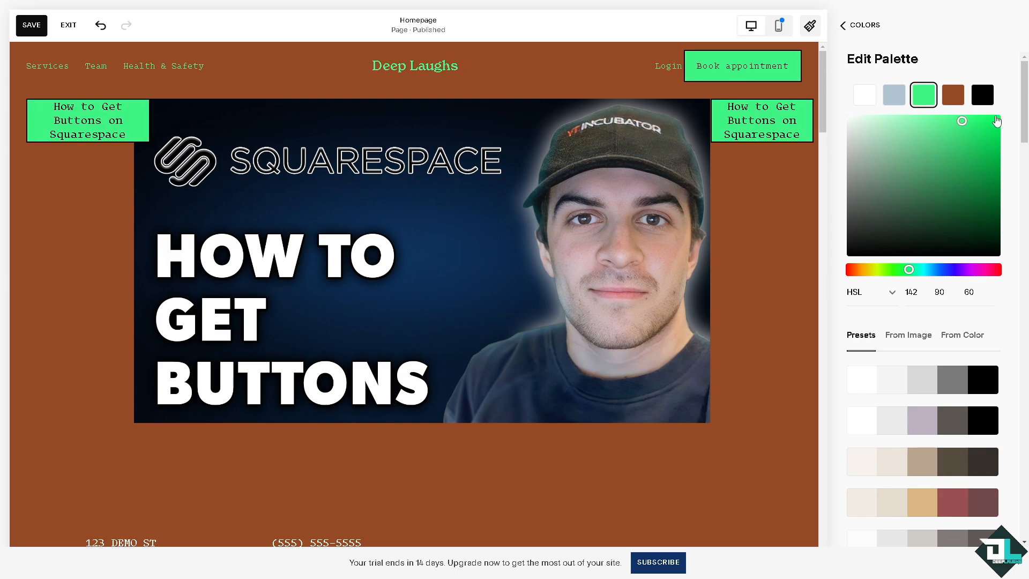
pyautogui.click(970, 270)
pyautogui.moveTo(925, 141); pyautogui.dragTo(914, 125)
pyautogui.scroll(-1, 888, 345)
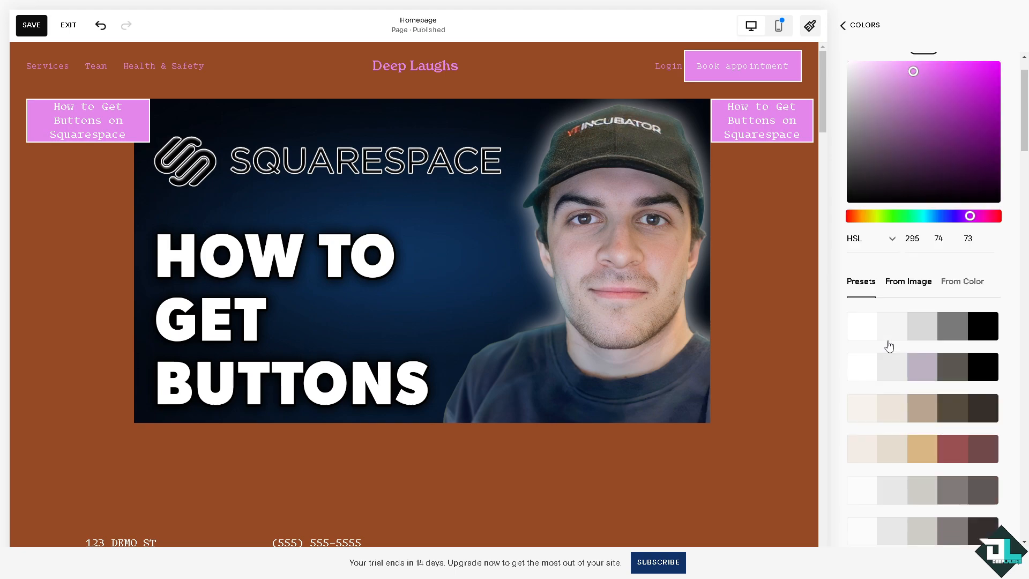
# Step: Generate the site palette from the logo image with a teal accent of RGB 43, 196, 191, and check the color-based palette suggestions
pyautogui.click(913, 282)
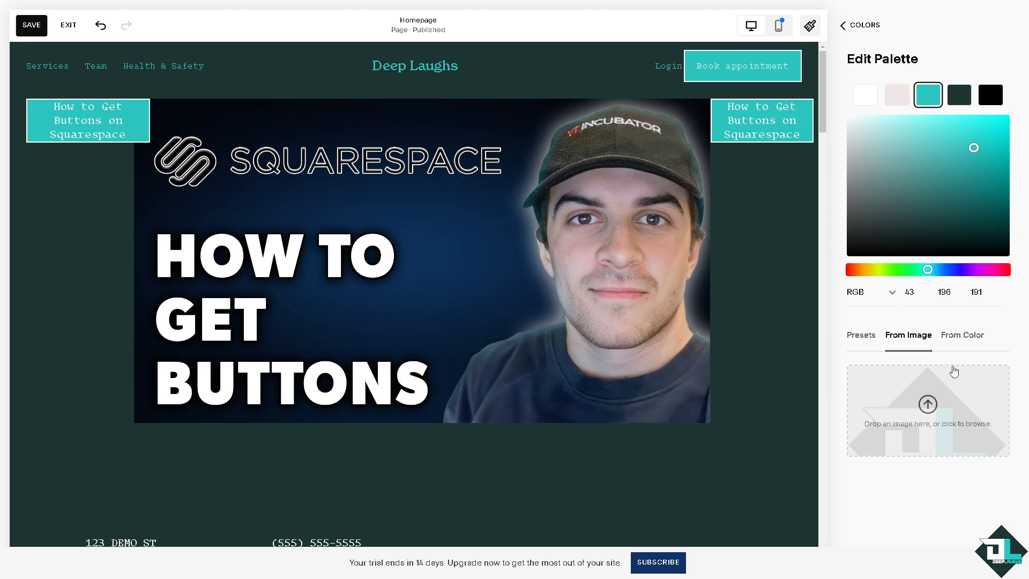
pyautogui.click(959, 338)
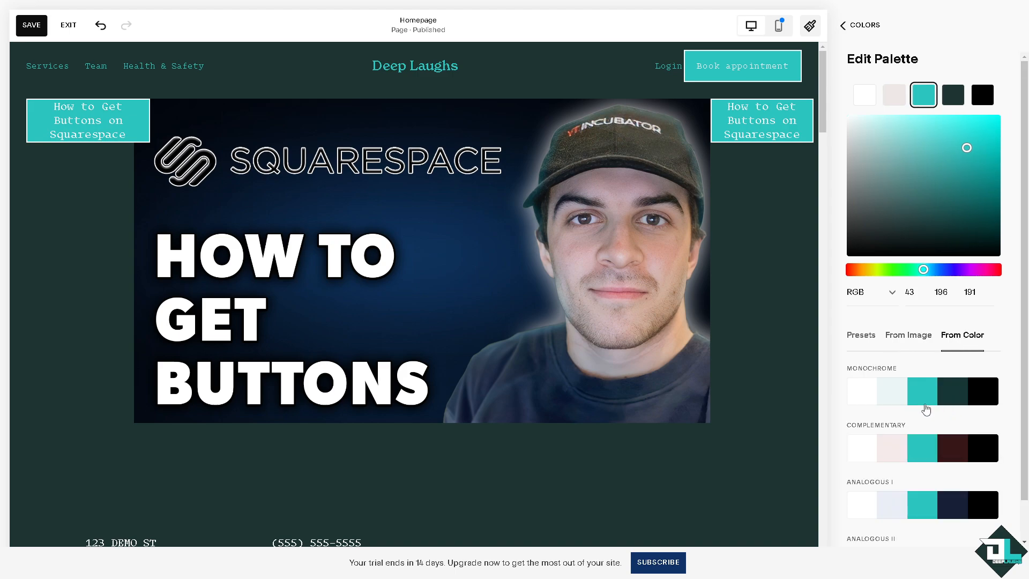
pyautogui.scroll(-1, 924, 407)
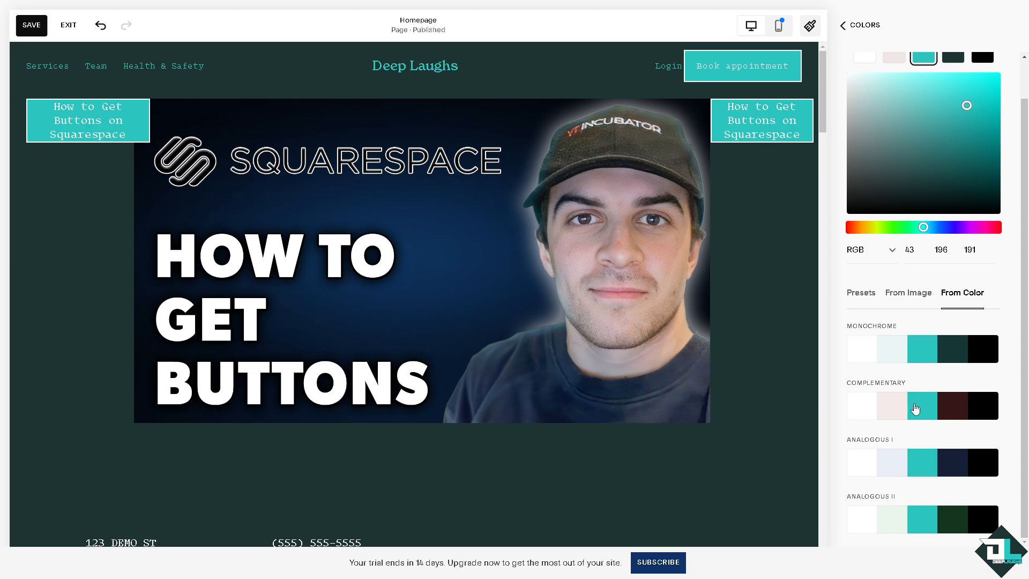
pyautogui.click(904, 301)
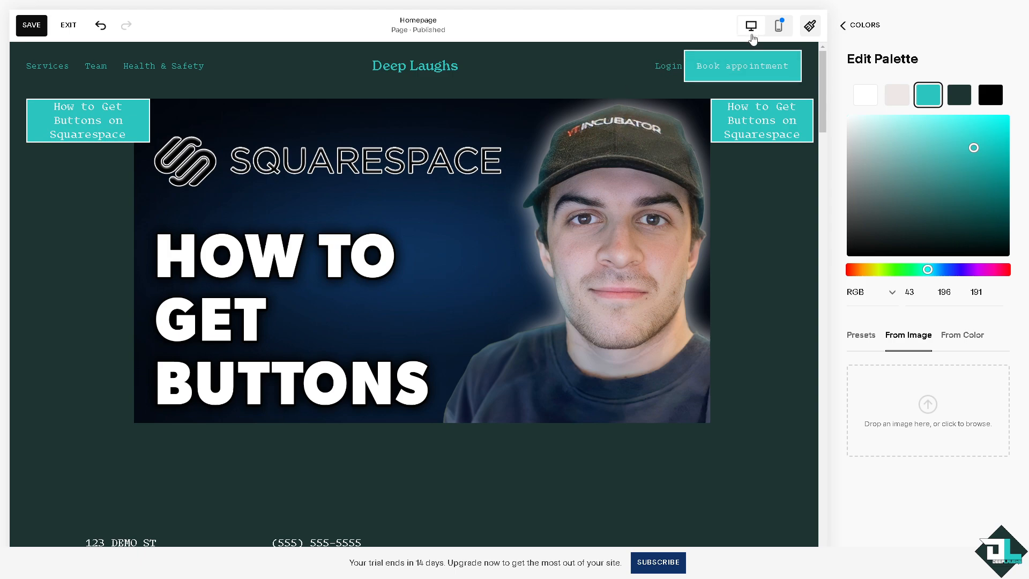
# Step: Compare the homepage's mobile and desktop layouts, and save the changes and exit page editing
pyautogui.click(779, 29)
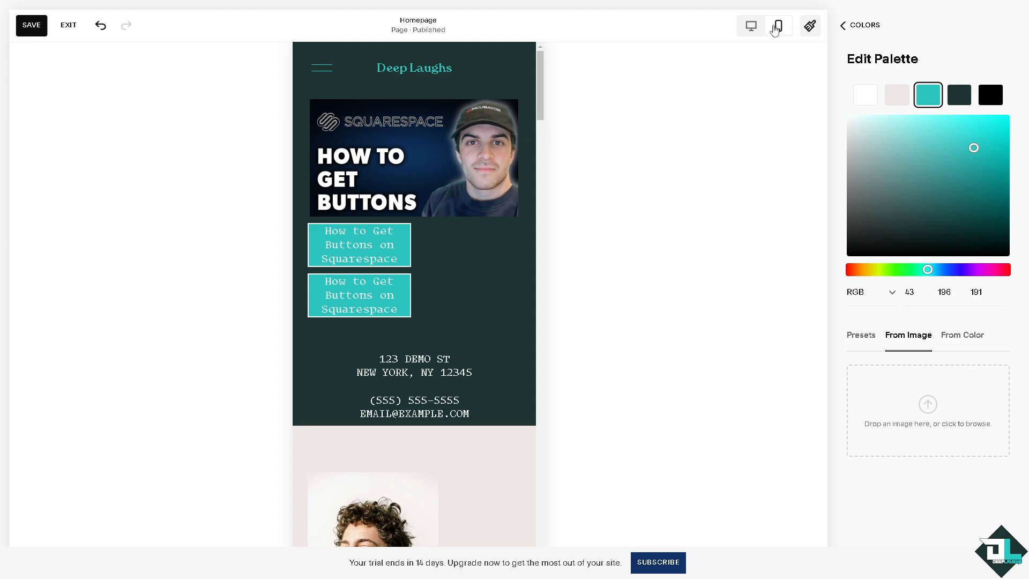
pyautogui.click(751, 25)
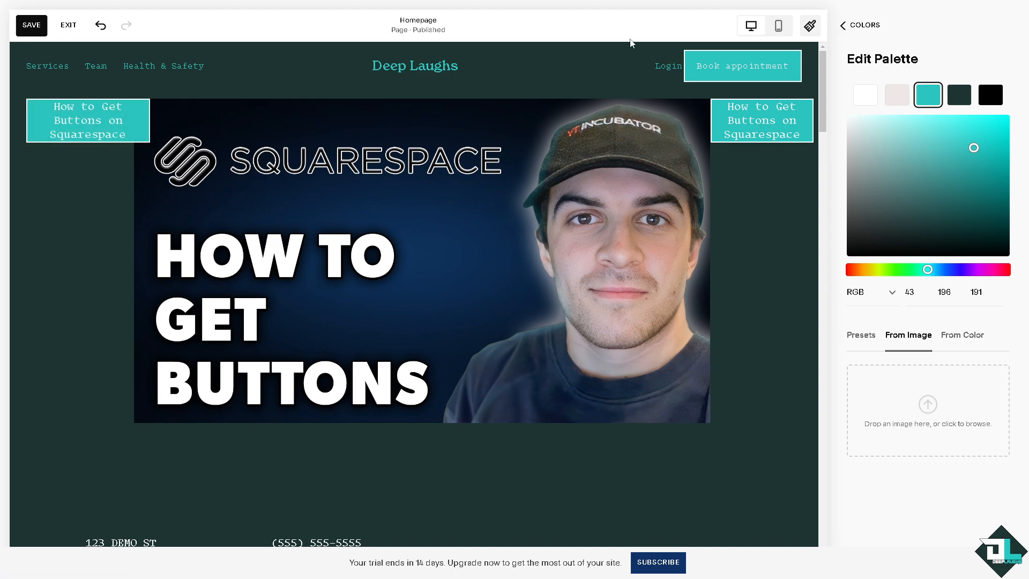
pyautogui.click(778, 26)
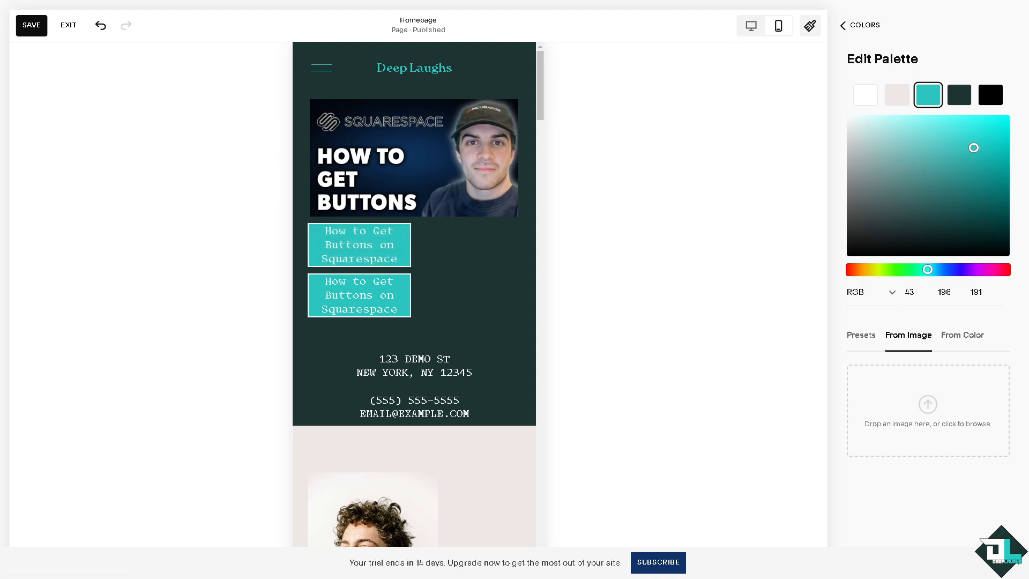
pyautogui.click(29, 28)
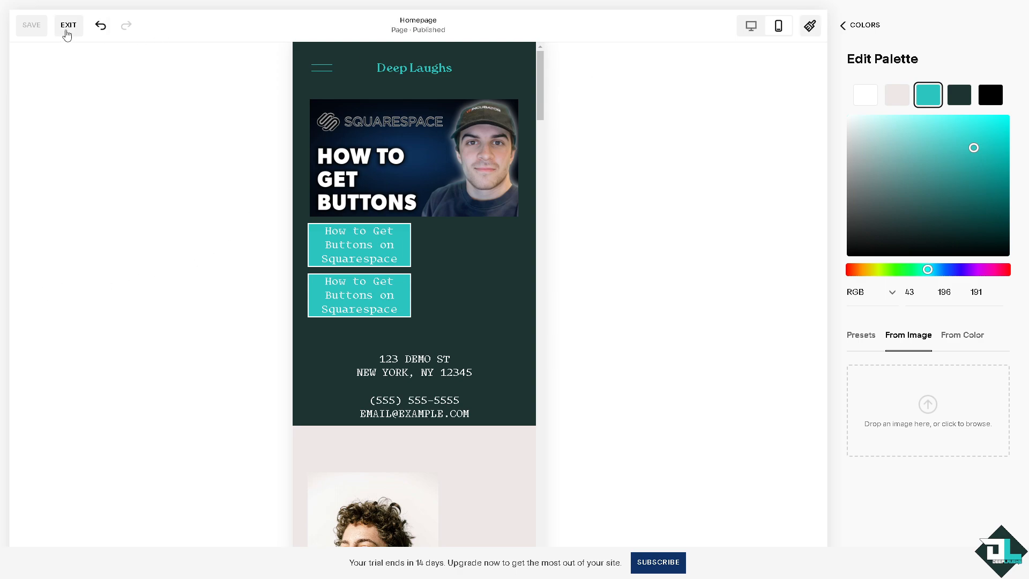
pyautogui.click(67, 25)
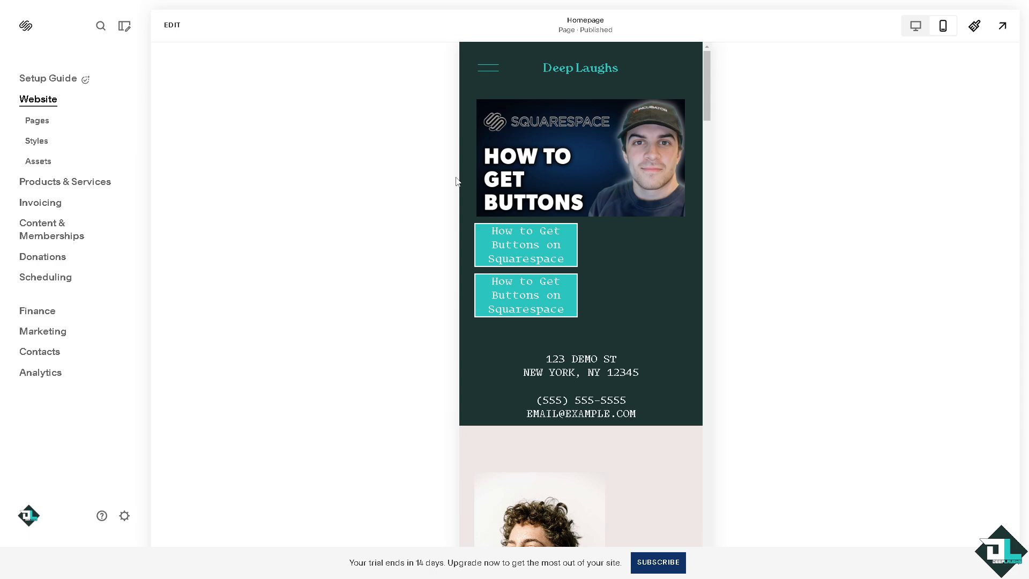
# Step: Review the saved homepage in desktop and mobile layouts, checking the buttons and the sections further down the page
pyautogui.click(917, 29)
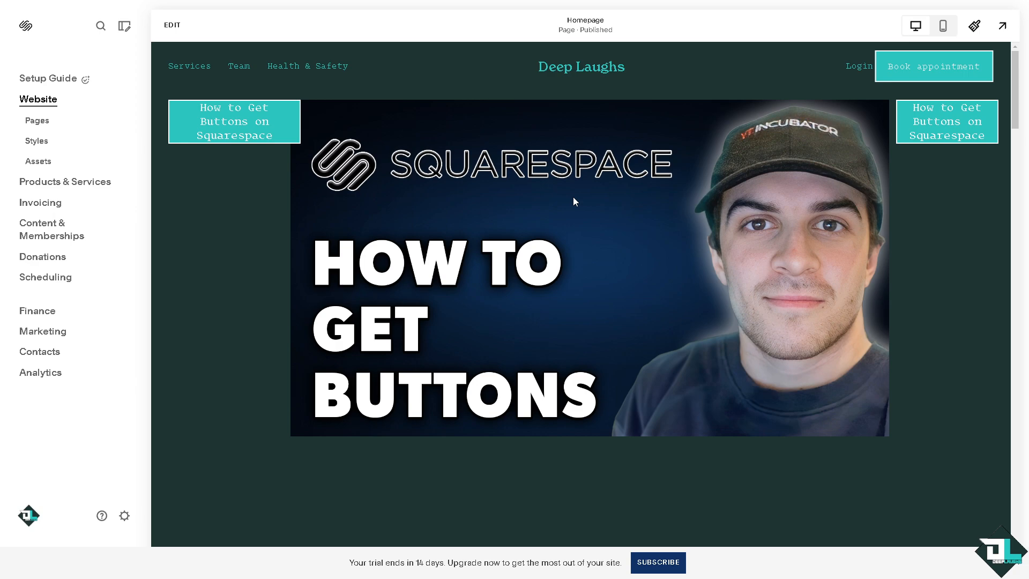
pyautogui.click(942, 28)
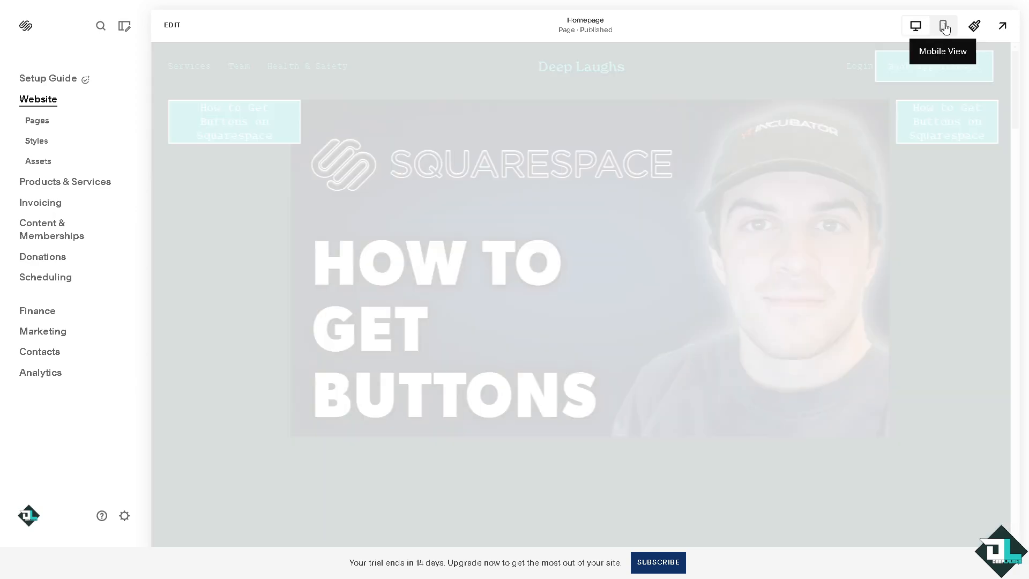
pyautogui.scroll(-8, 561, 237)
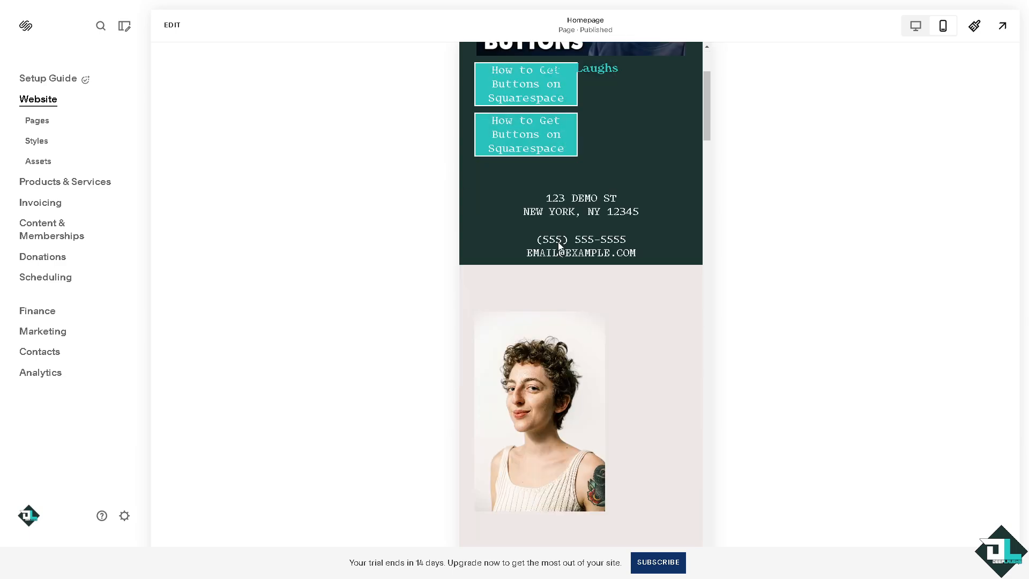
pyautogui.scroll(-20, 561, 241)
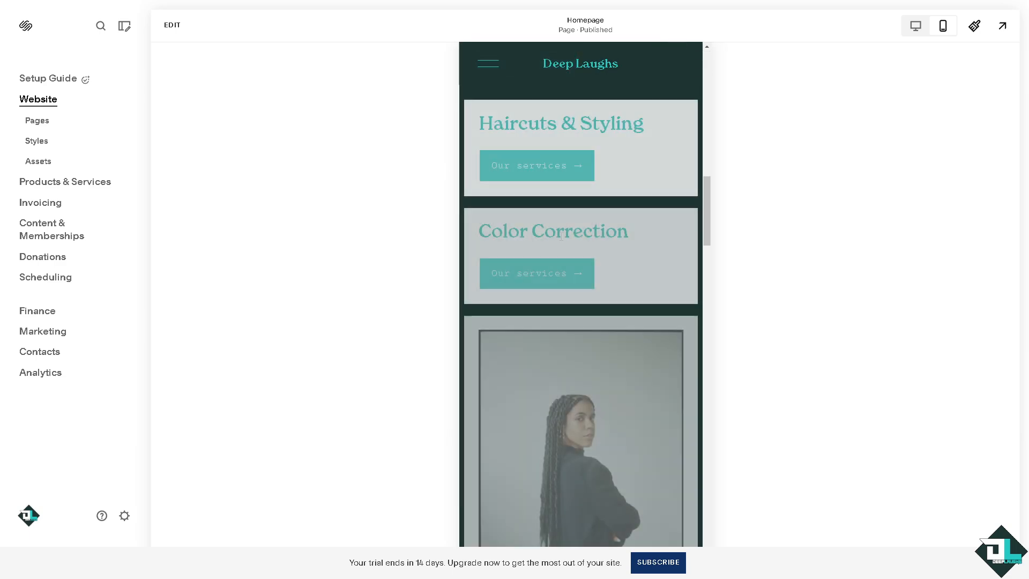